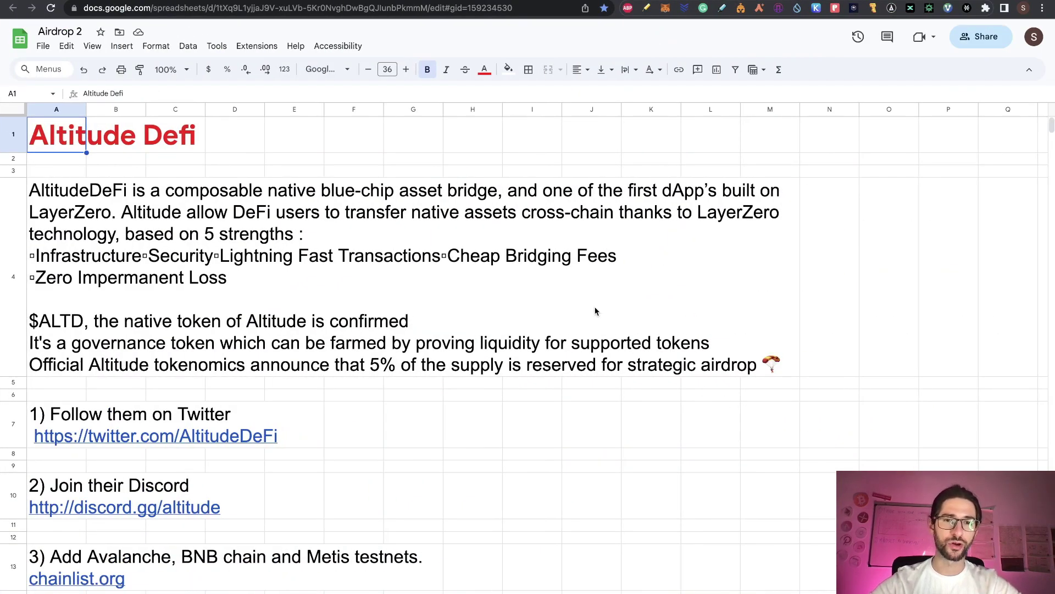
- Scroll down through the open page's content, then back up slightly
scroll(520, 314, down, 5)
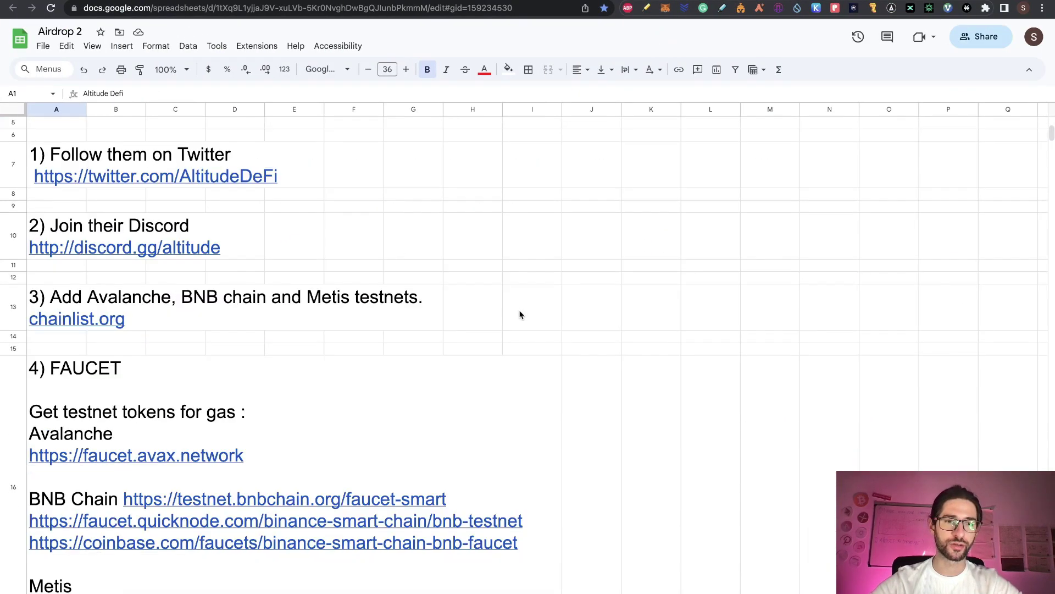
scroll(460, 253, down, 4)
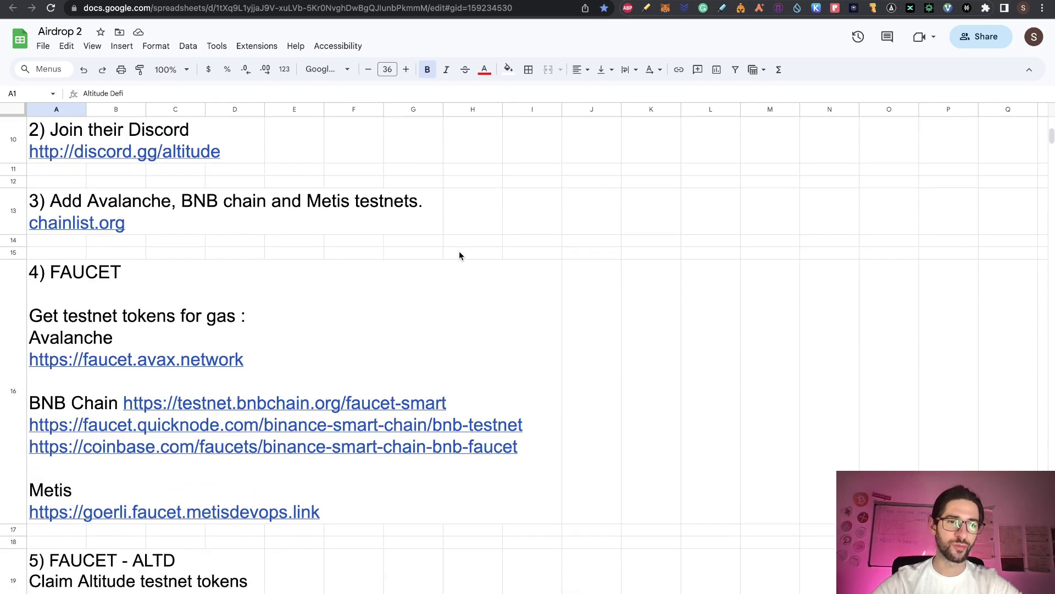
scroll(460, 253, down, 5)
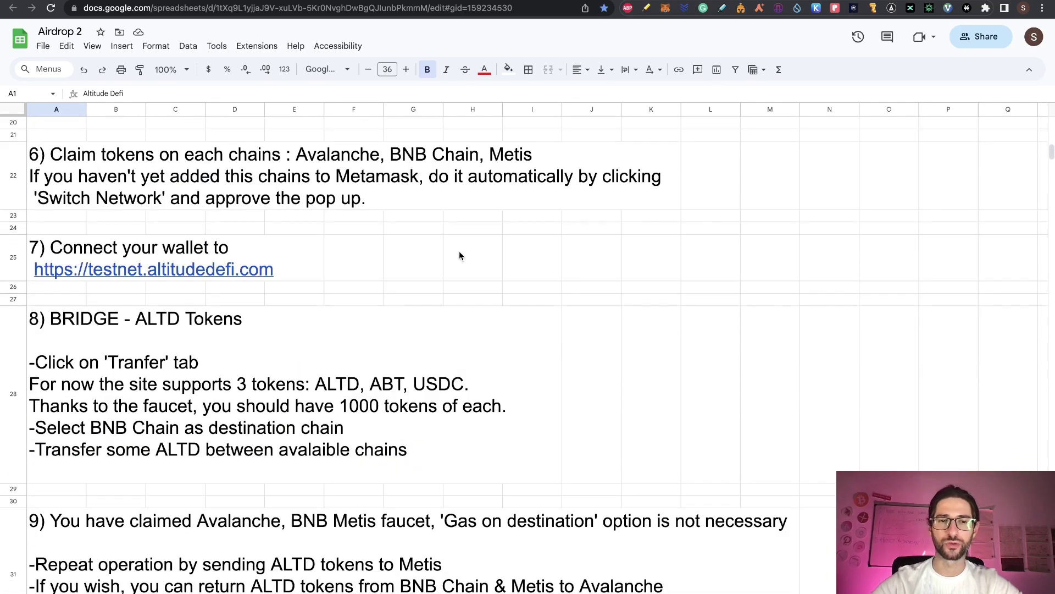
scroll(461, 253, down, 2)
scroll(460, 254, down, 2)
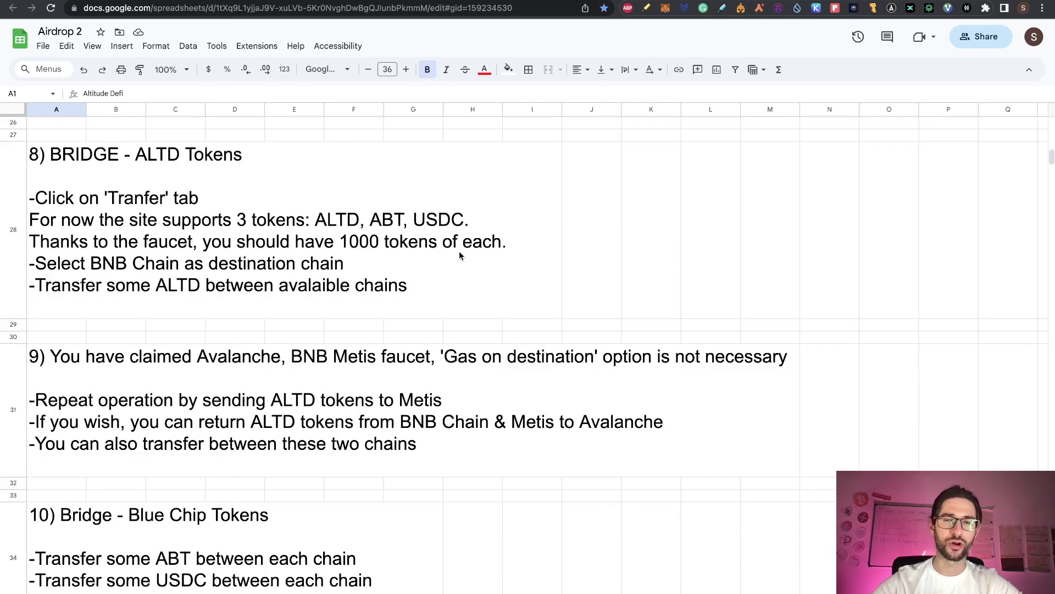
scroll(460, 254, down, 6)
scroll(460, 255, down, 5)
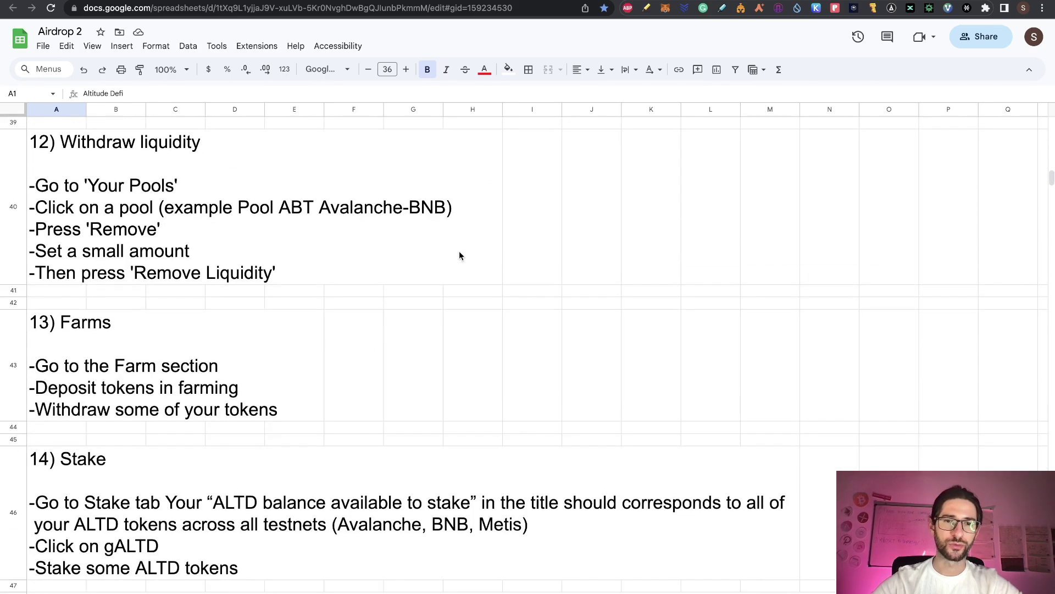
scroll(459, 256, down, 3)
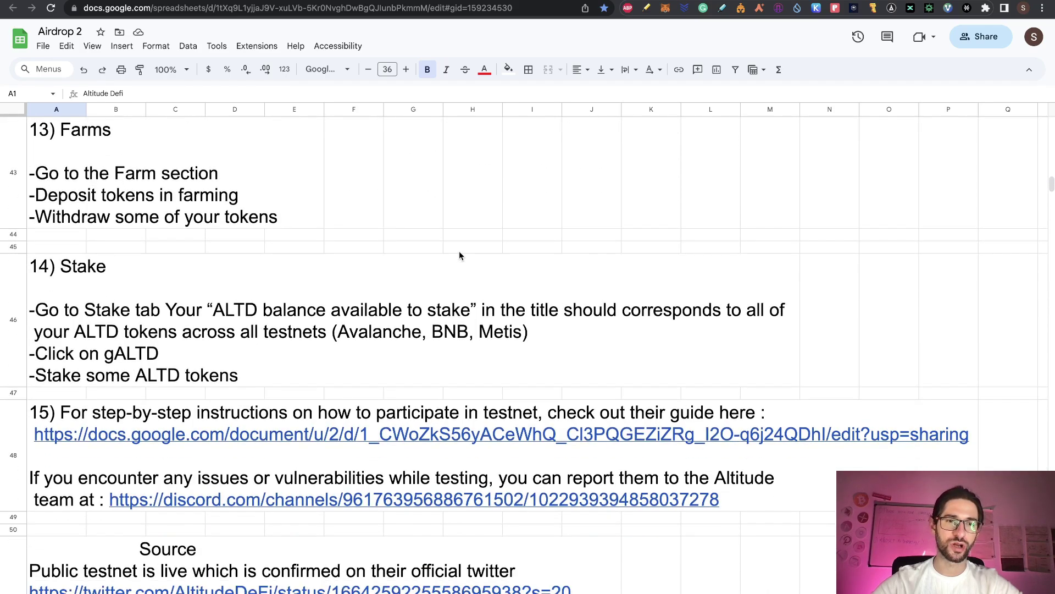
scroll(459, 255, down, 5)
scroll(460, 256, up, 15)
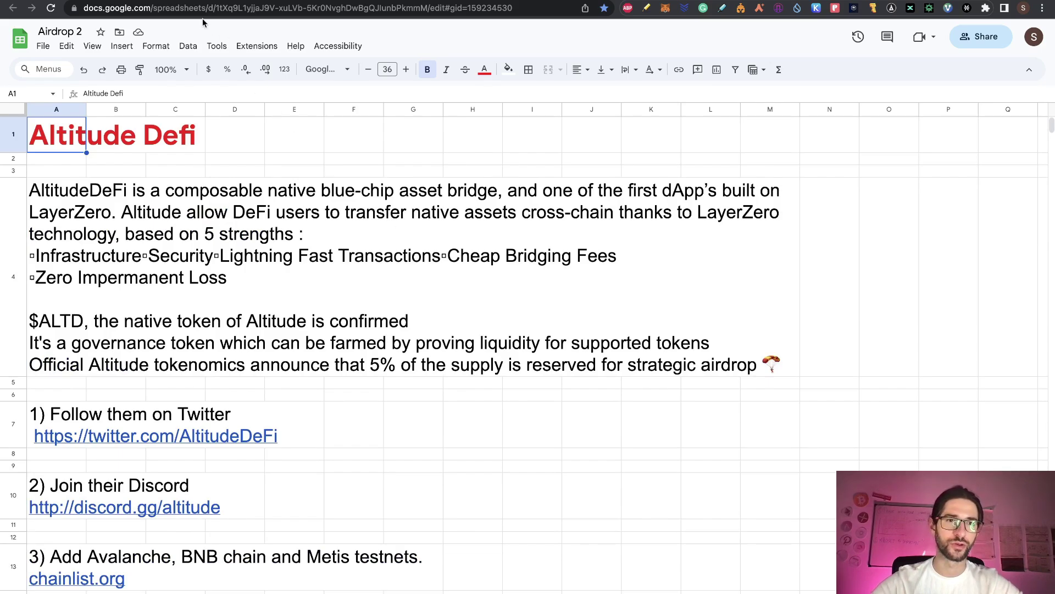
- Cycle through the Tokenomics, homepage, Twitter, airdrop thread, testnet tweet and testing-guide tabs to the transfer page
click(235, 2)
click(248, 1)
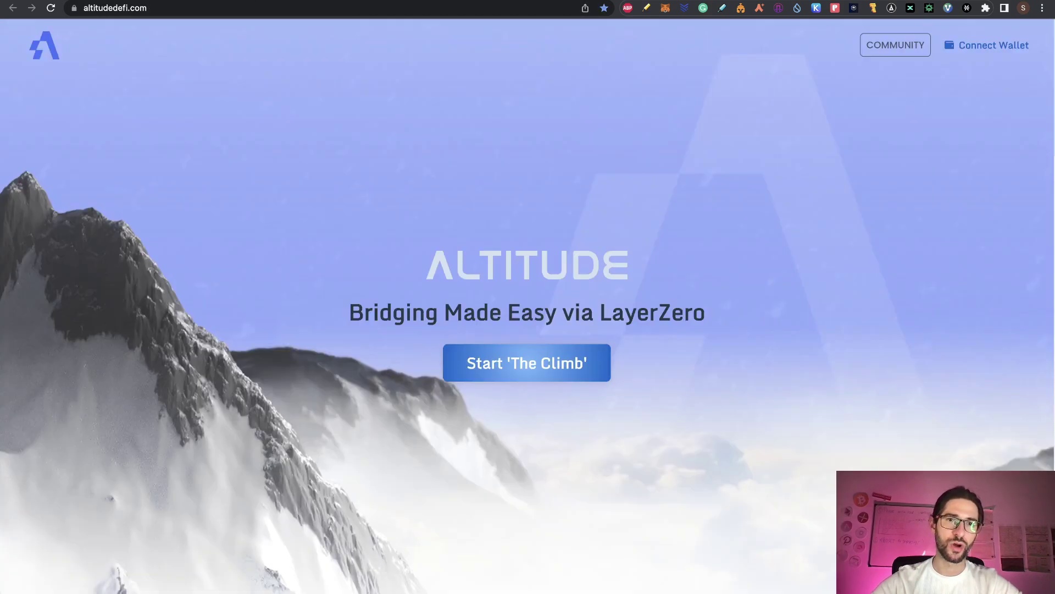
click(269, 1)
click(530, 1)
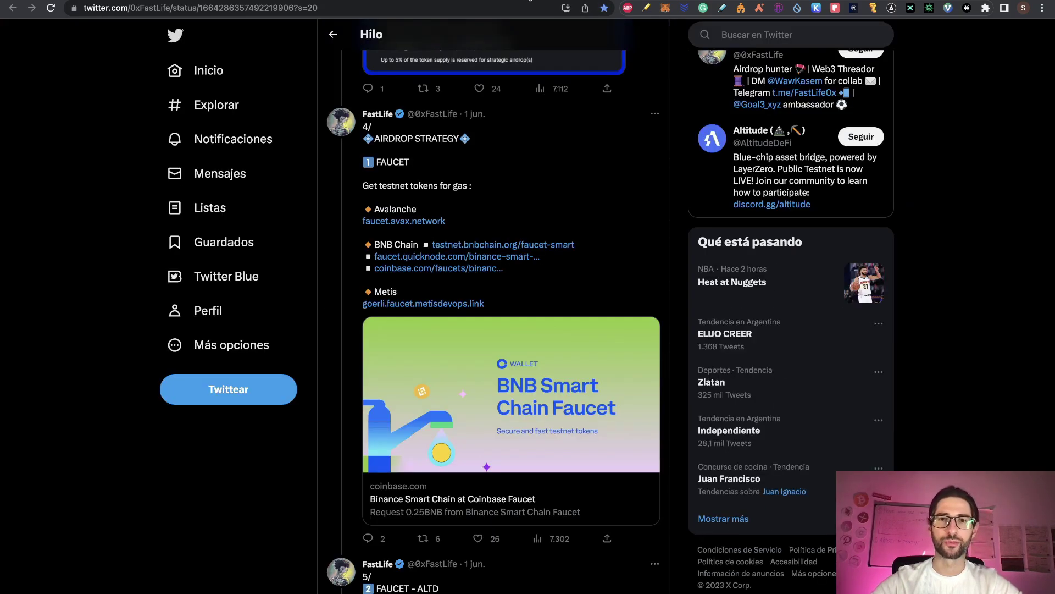
click(550, 1)
click(571, 1)
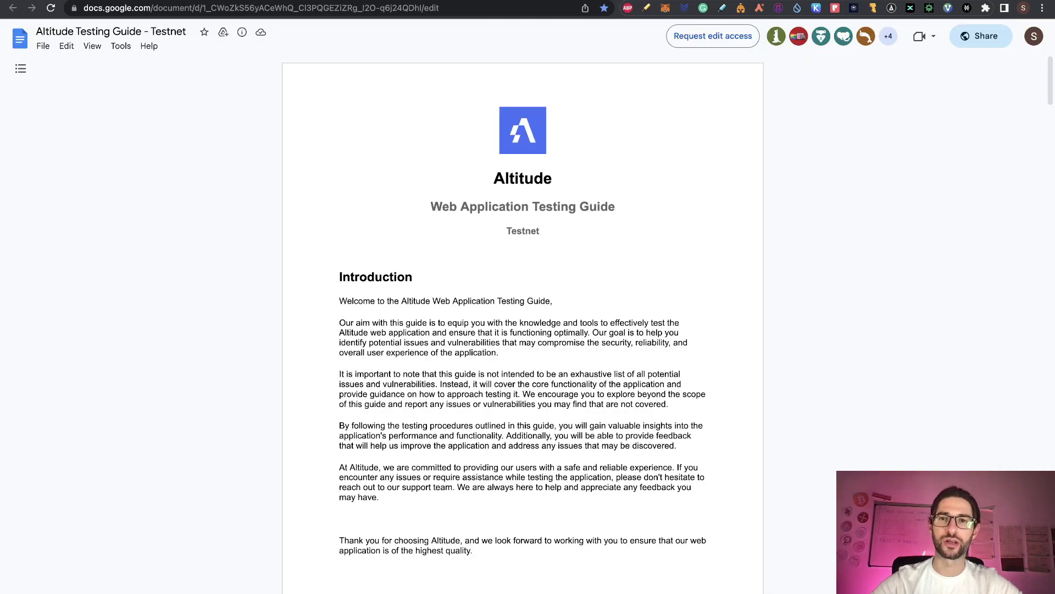
key(ctrl+Tab)
key(ctrl+Tab)
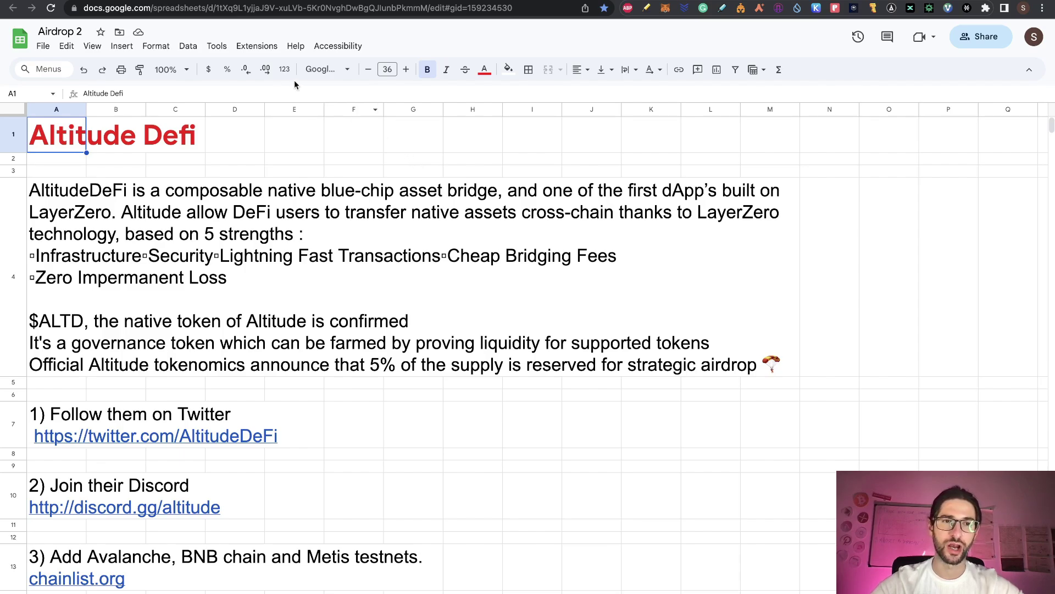
- Bring up the altitudedefi.com landing page and scroll down through it
key(ctrl+Tab)
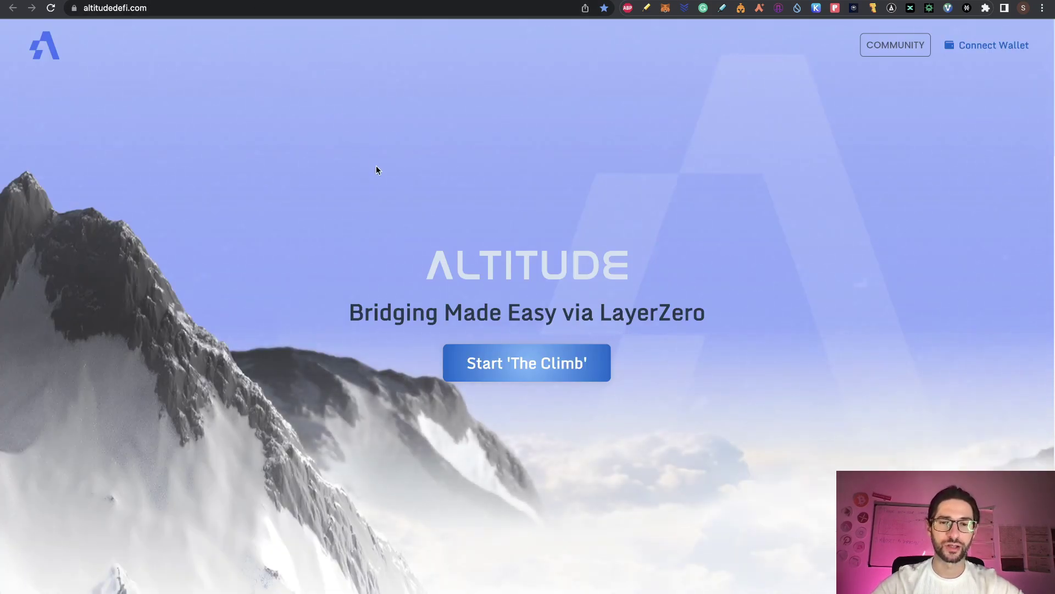
scroll(451, 222, down, 7)
scroll(478, 248, down, 12)
scroll(479, 247, down, 6)
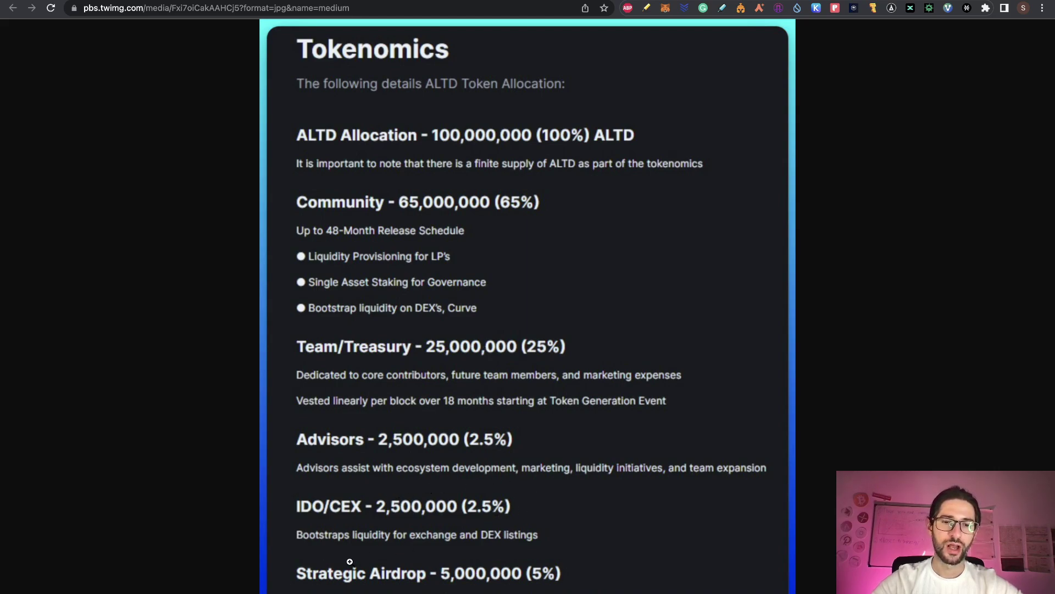
scroll(519, 548, down, 1)
- Enlarge the Tokenomics image to full size, look it over, then move to Altitude's Twitter profile
click(520, 548)
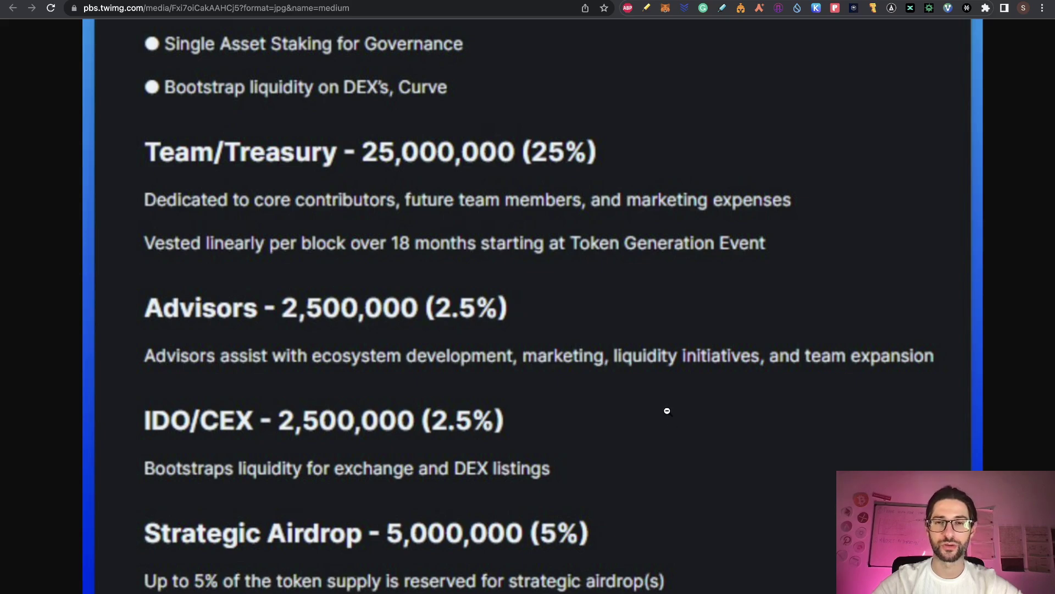
scroll(636, 374, up, 5)
scroll(636, 373, down, 3)
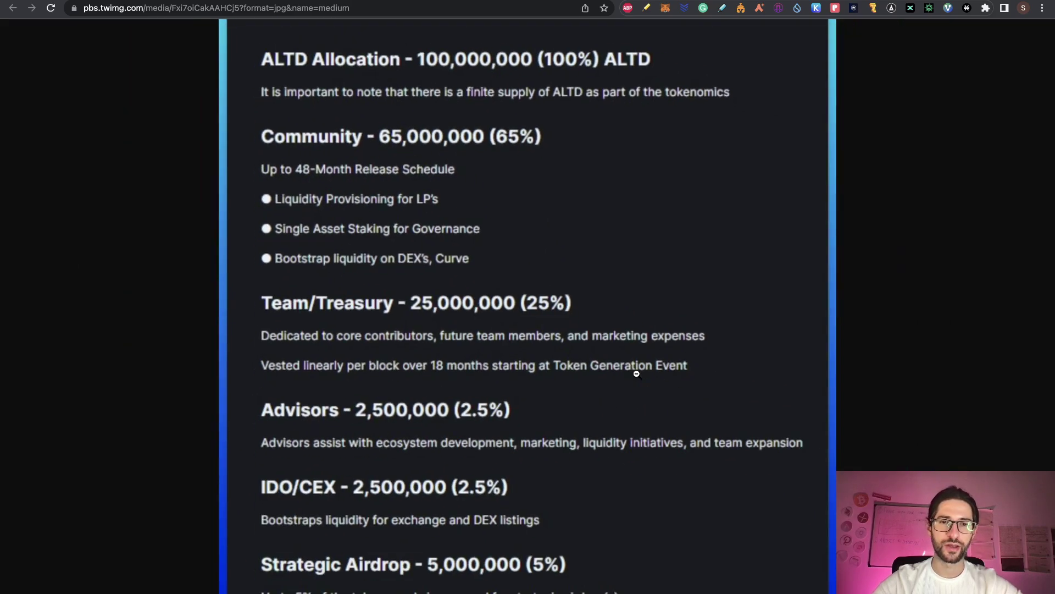
scroll(636, 373, up, 2)
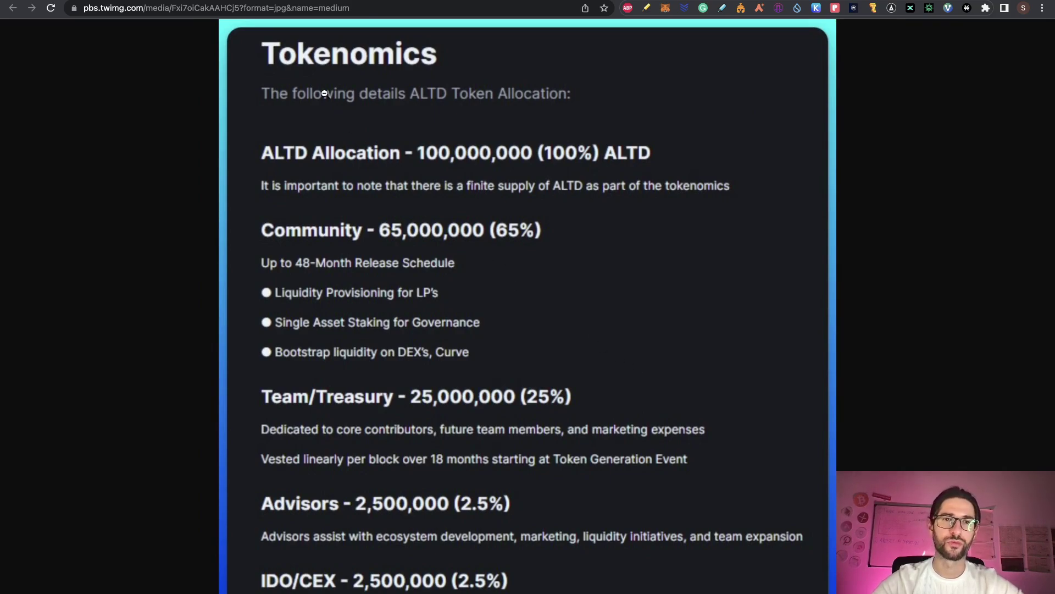
click(263, 3)
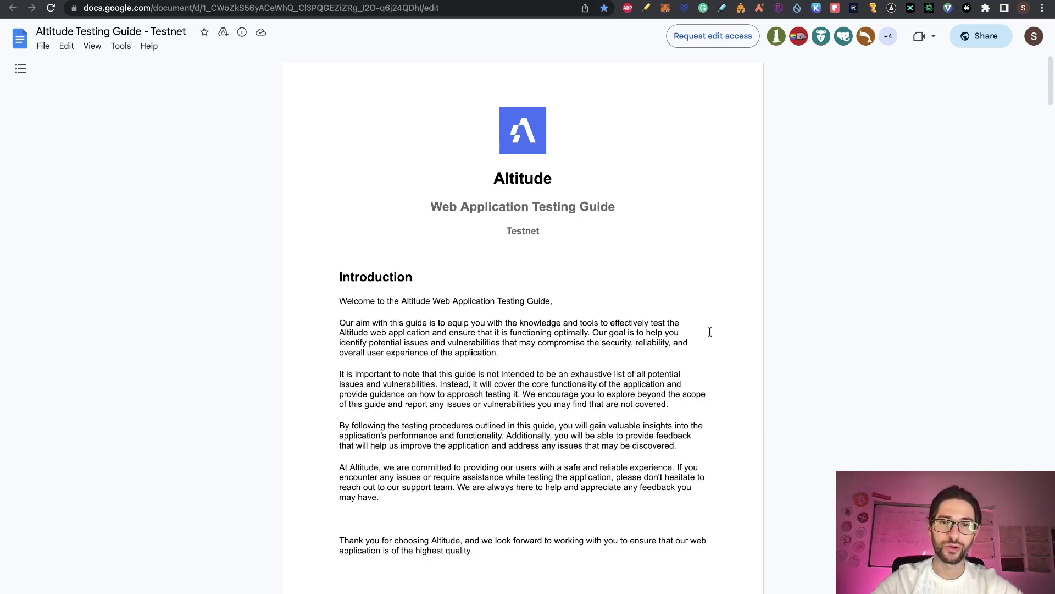
- Scroll through the ten-page Altitude Testing Guide and back toward the top
scroll(710, 332, down, 20)
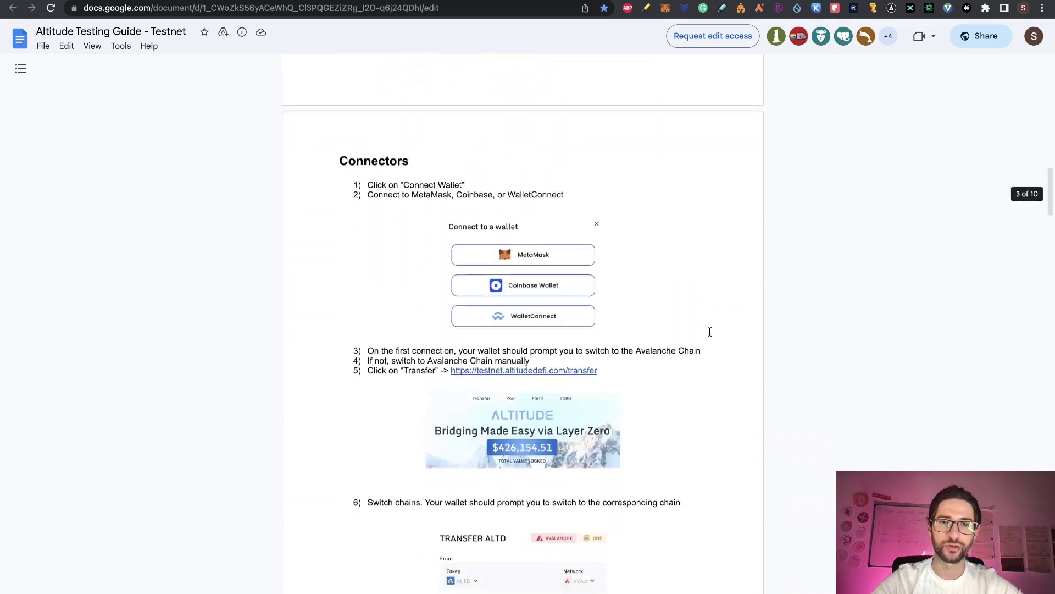
scroll(709, 331, down, 20)
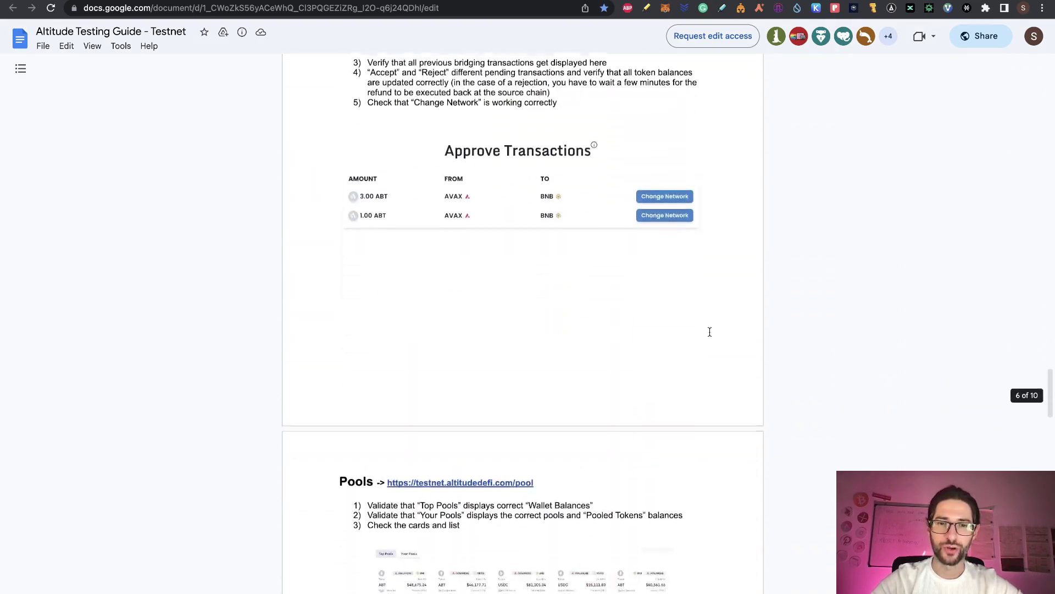
scroll(709, 331, down, 20)
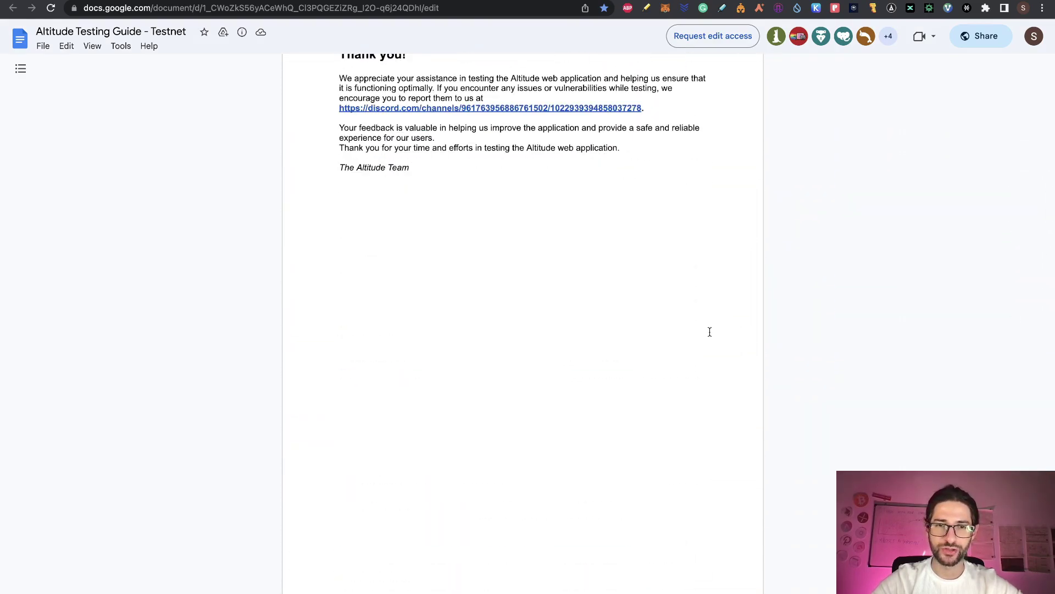
scroll(709, 331, up, 20)
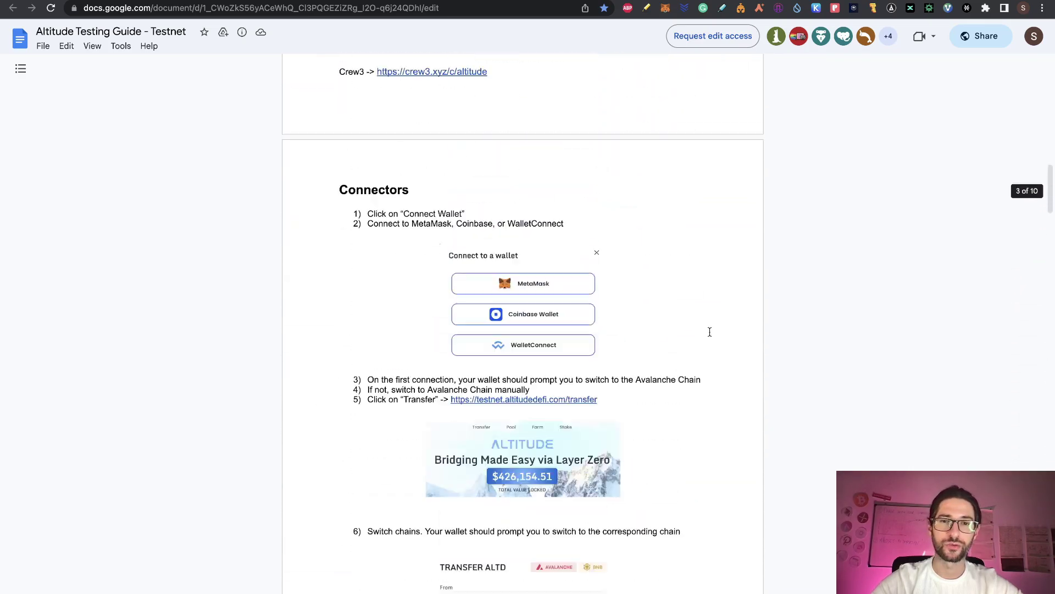
scroll(709, 331, up, 20)
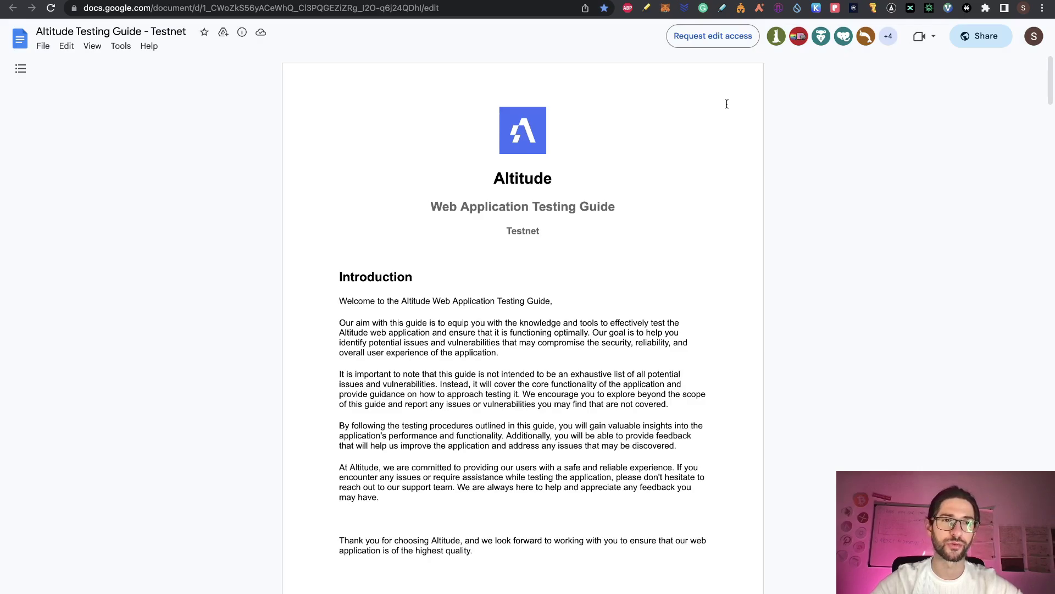
- Browse the Crypto Currency State homepage, then visit its Videos, search and Subscriptions pages
key(ctrl+Tab)
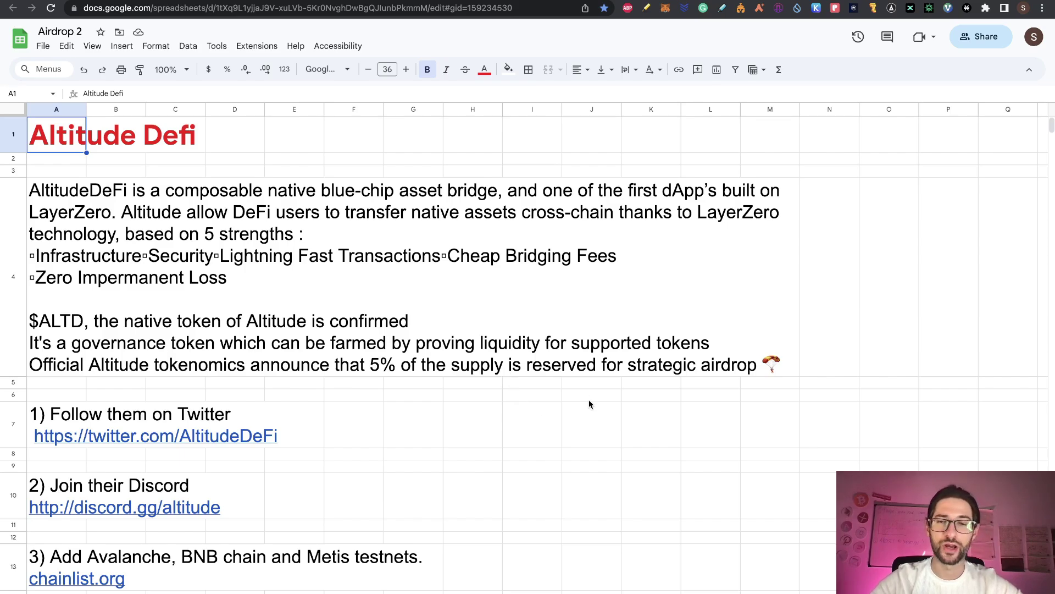
key(ctrl+Tab)
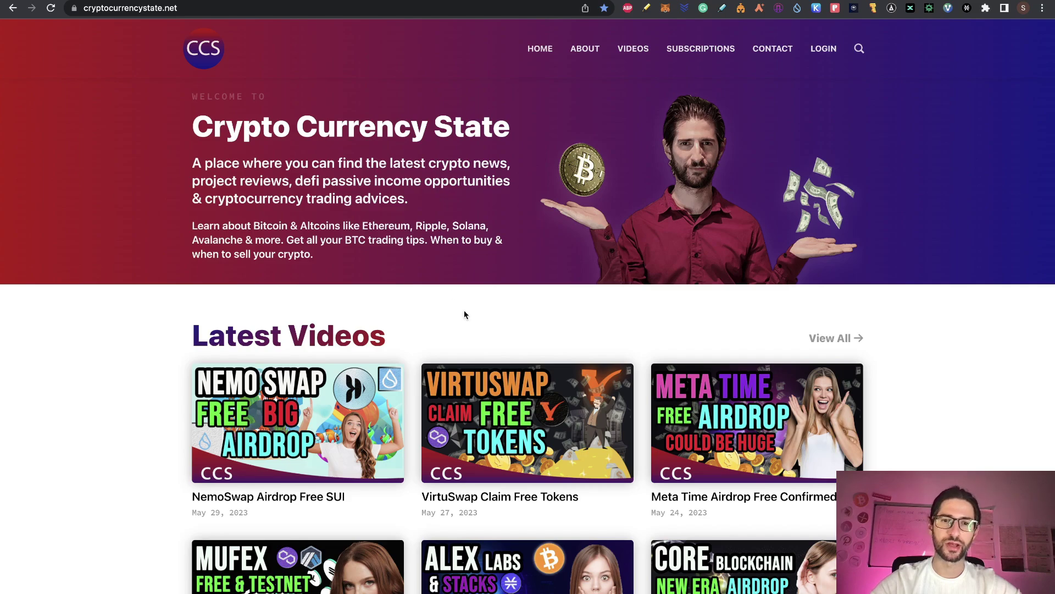
scroll(618, 216, down, 1)
scroll(605, 225, down, 2)
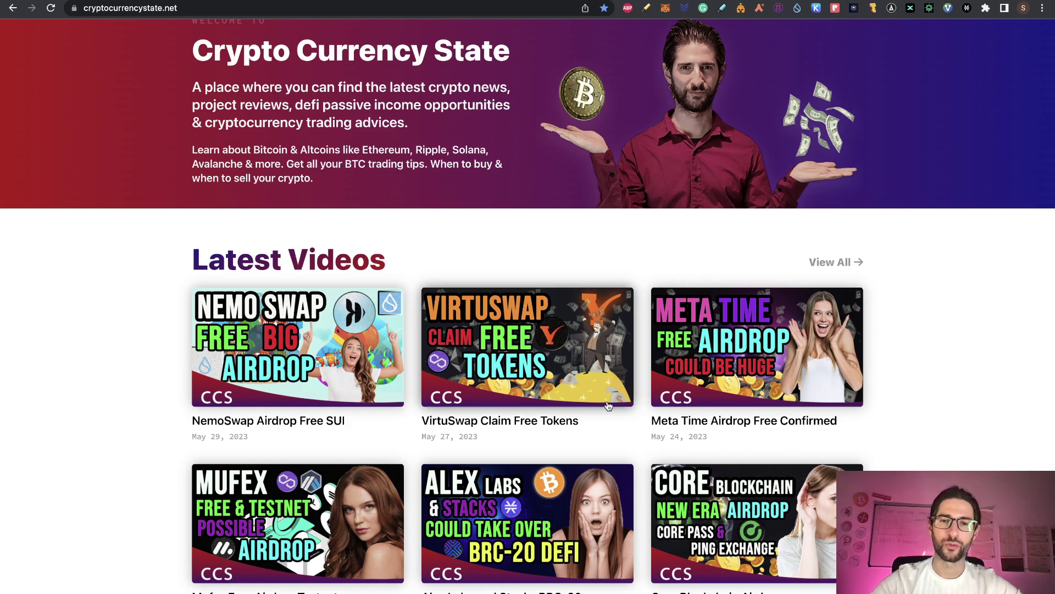
scroll(542, 203, up, 3)
click(632, 49)
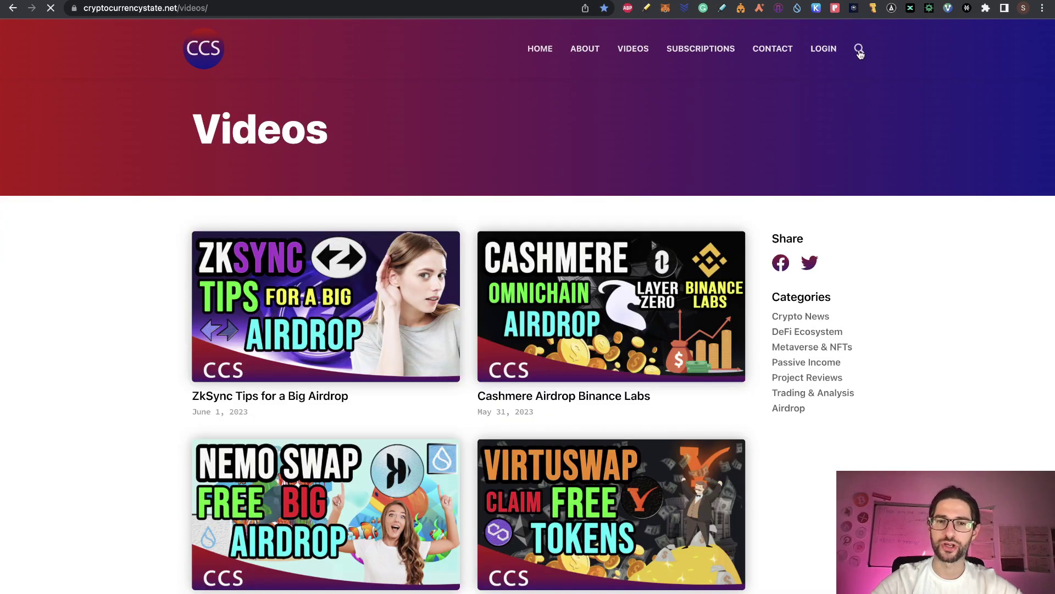
click(860, 54)
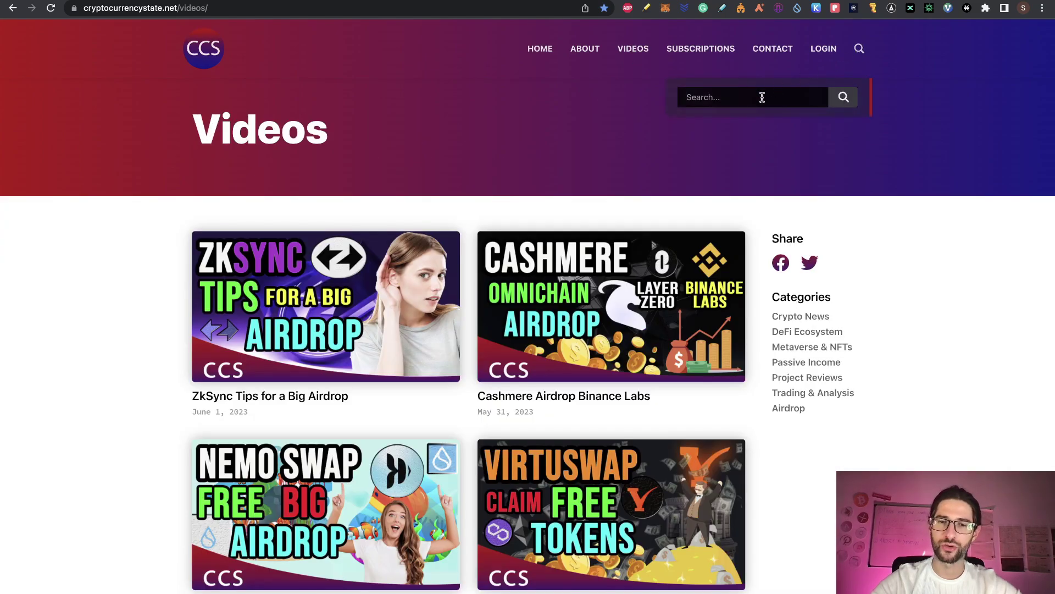
click(695, 50)
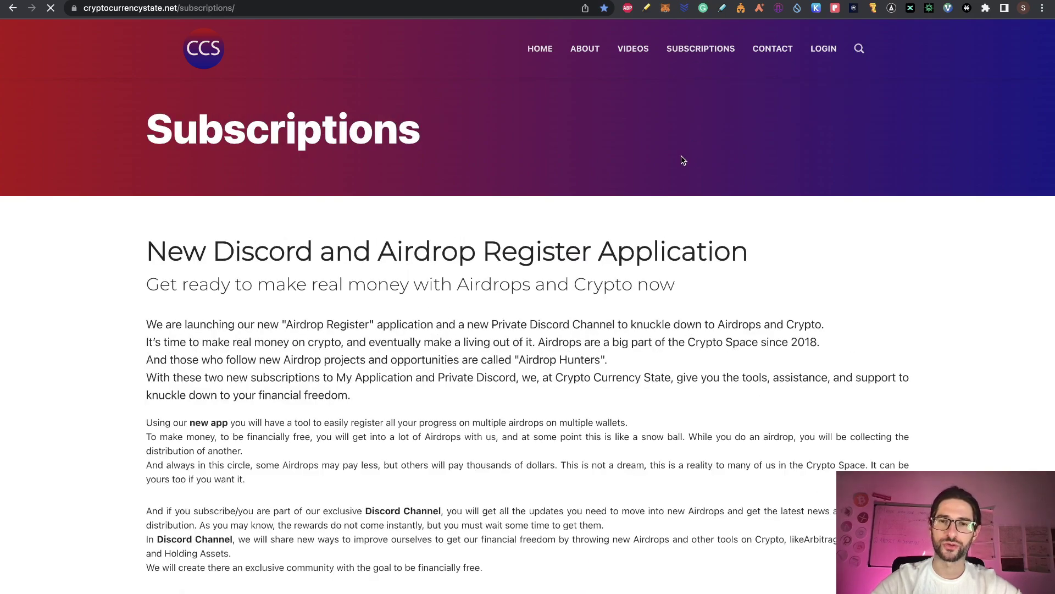
- Scroll through the Subscriptions page and back up, then return to the Airdrop 2 sheet
scroll(552, 233, down, 3)
scroll(553, 235, down, 4)
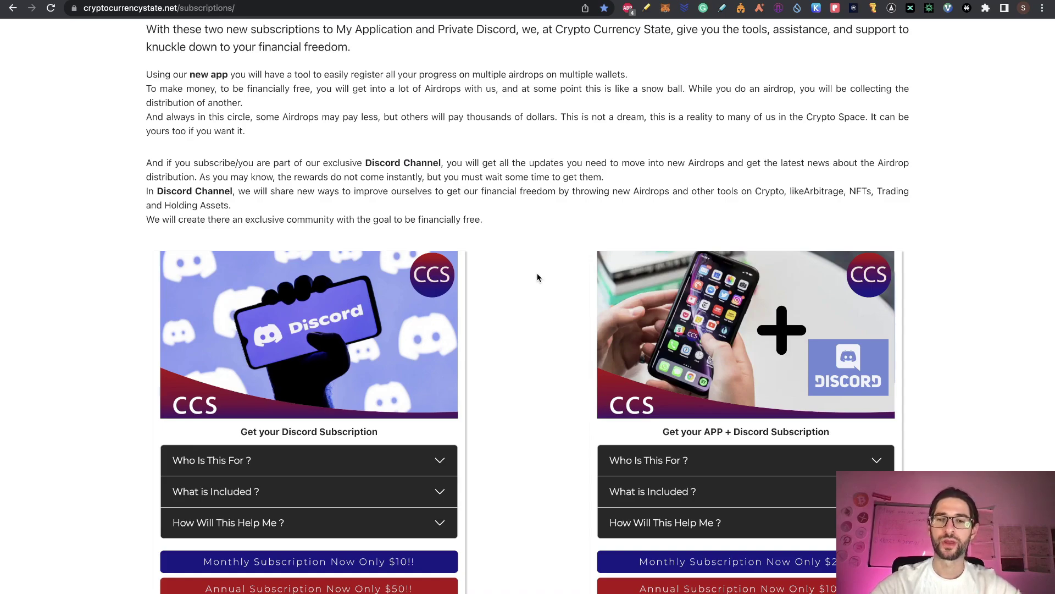
scroll(576, 293, up, 6)
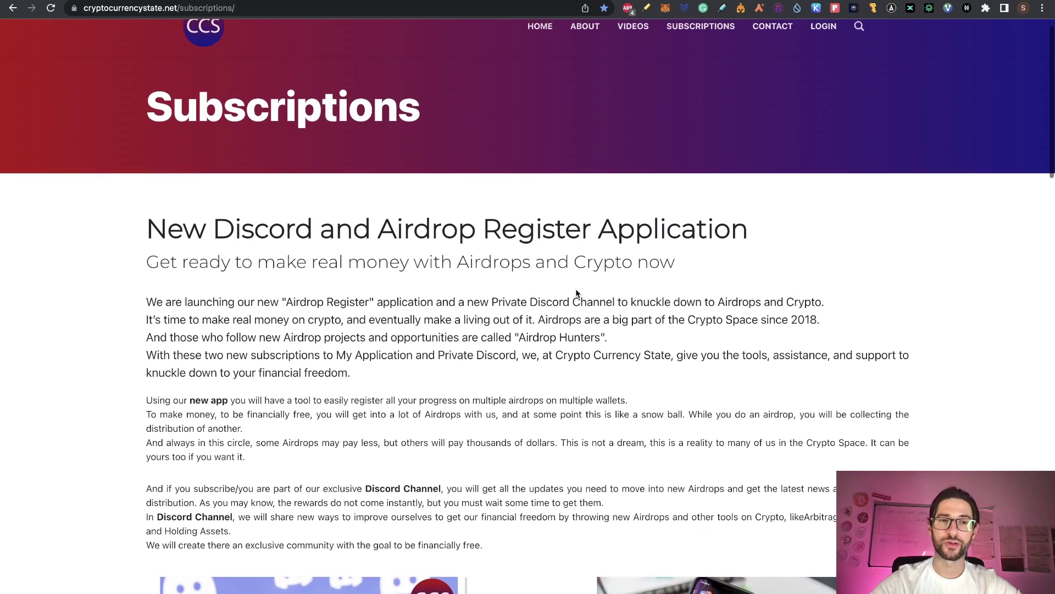
scroll(576, 291, down, 5)
scroll(576, 289, down, 5)
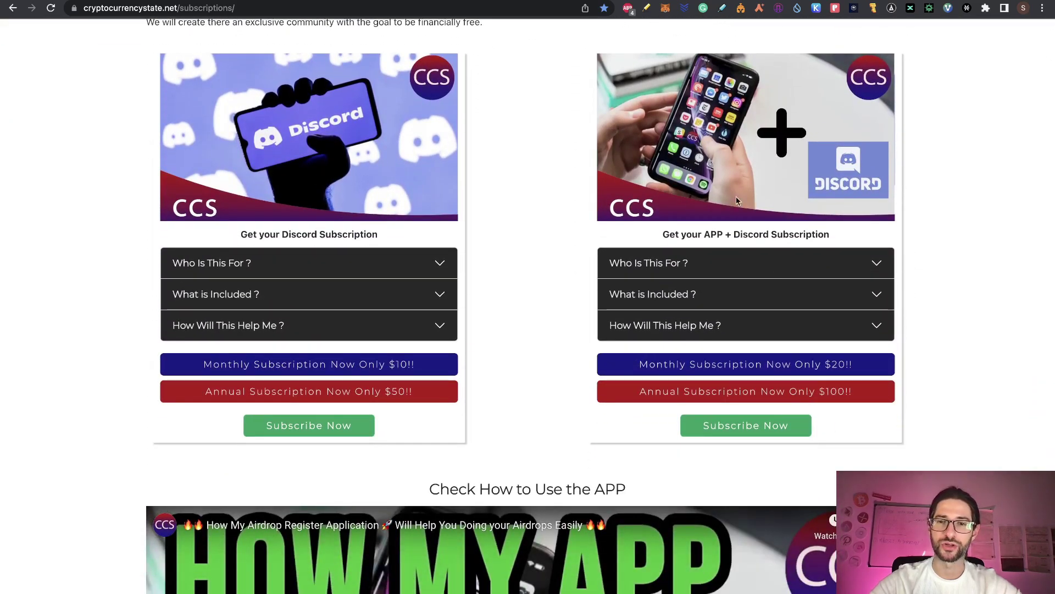
scroll(554, 242, down, 1)
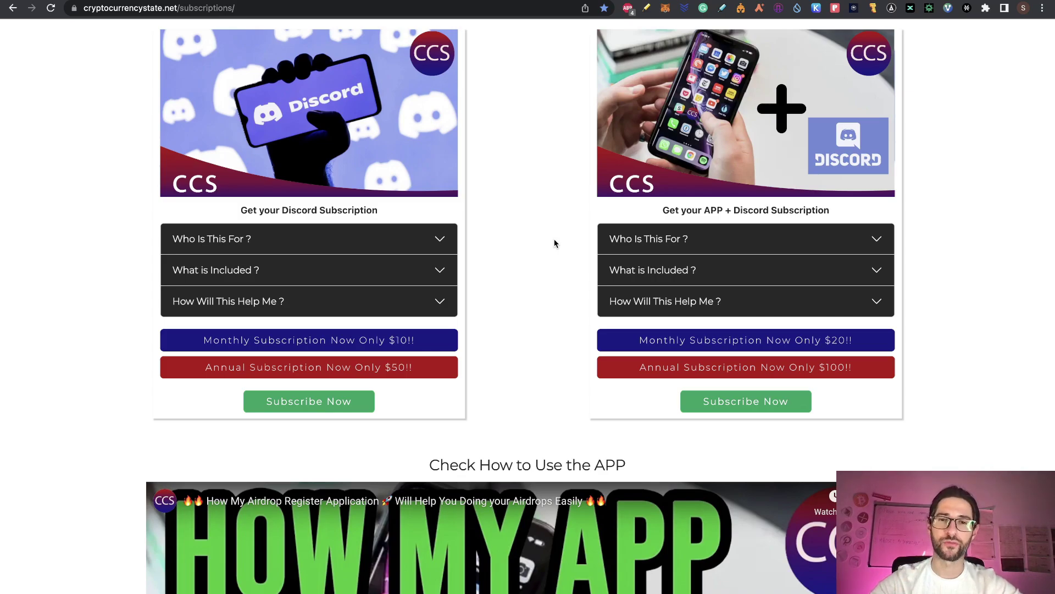
scroll(554, 242, down, 5)
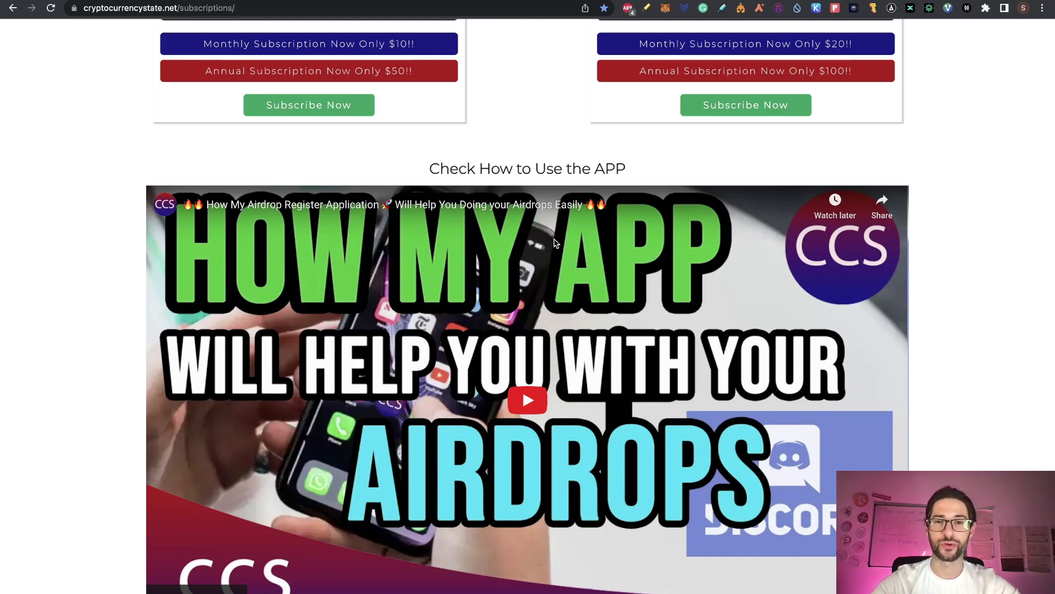
scroll(554, 242, down, 8)
scroll(554, 242, down, 7)
scroll(553, 242, up, 13)
scroll(554, 242, up, 15)
scroll(554, 239, up, 1)
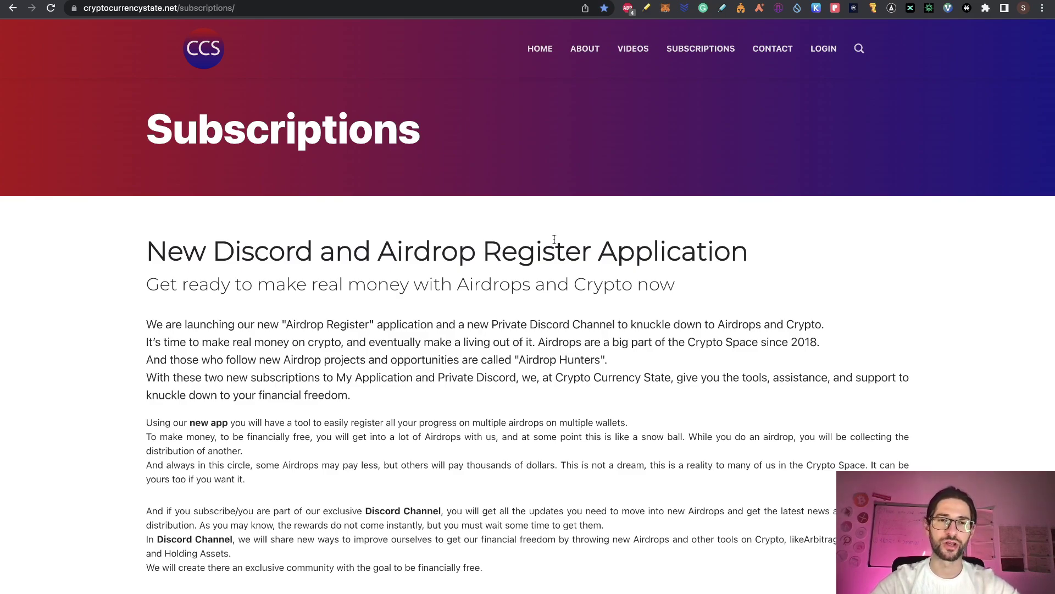
key(ctrl+Tab)
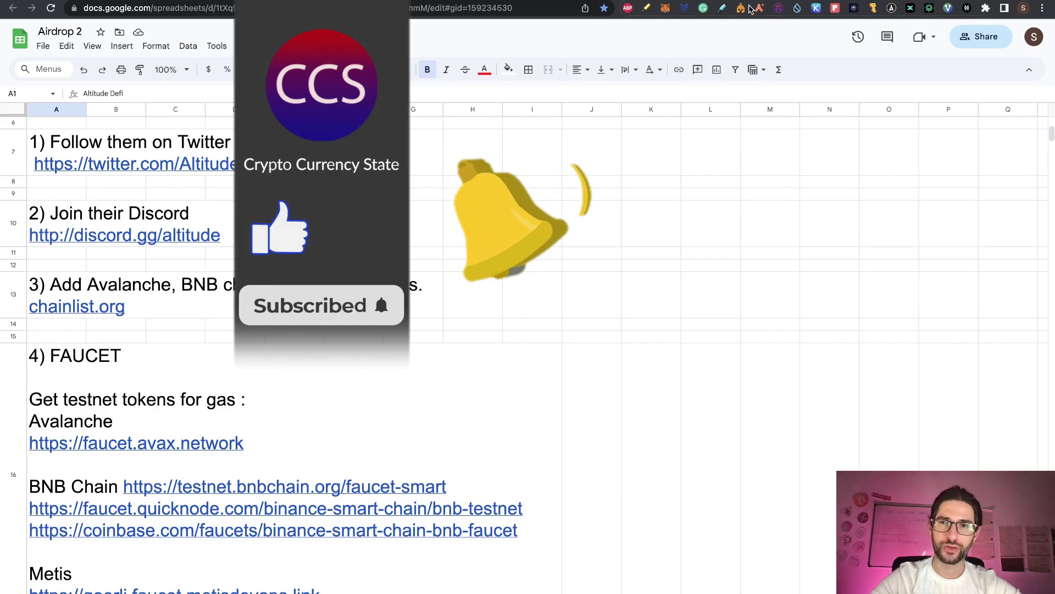
- Switch to the Chainlist tab searched for avalanche with testnets included
key(ctrl+Tab)
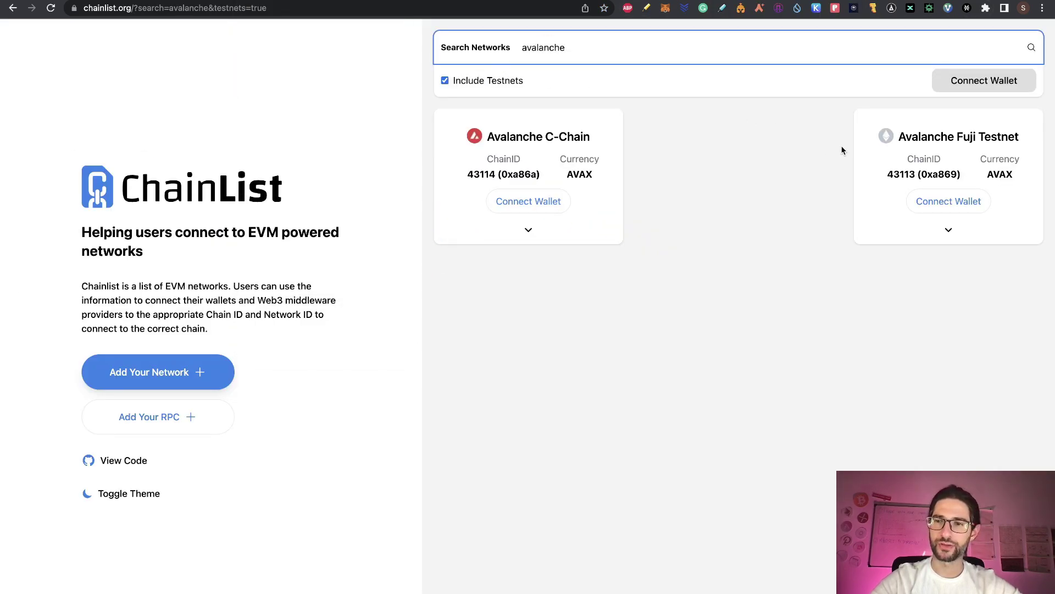
- Connect MetaMask Account 1 to Chainlist and add Binance Smart Chain Testnet (97) and Metis Goerli Testnet (599)
click(956, 202)
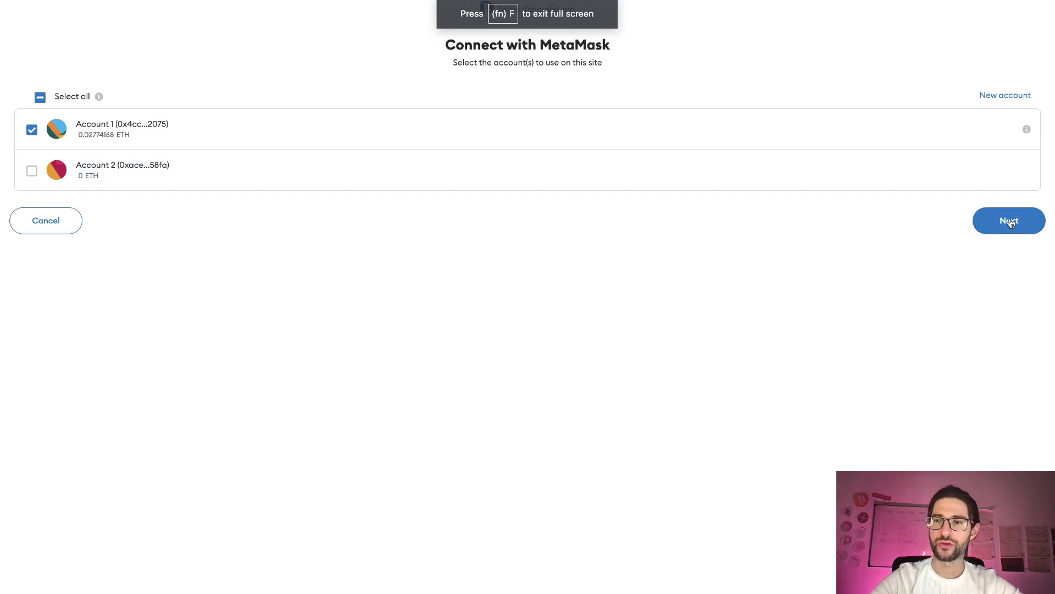
click(1009, 220)
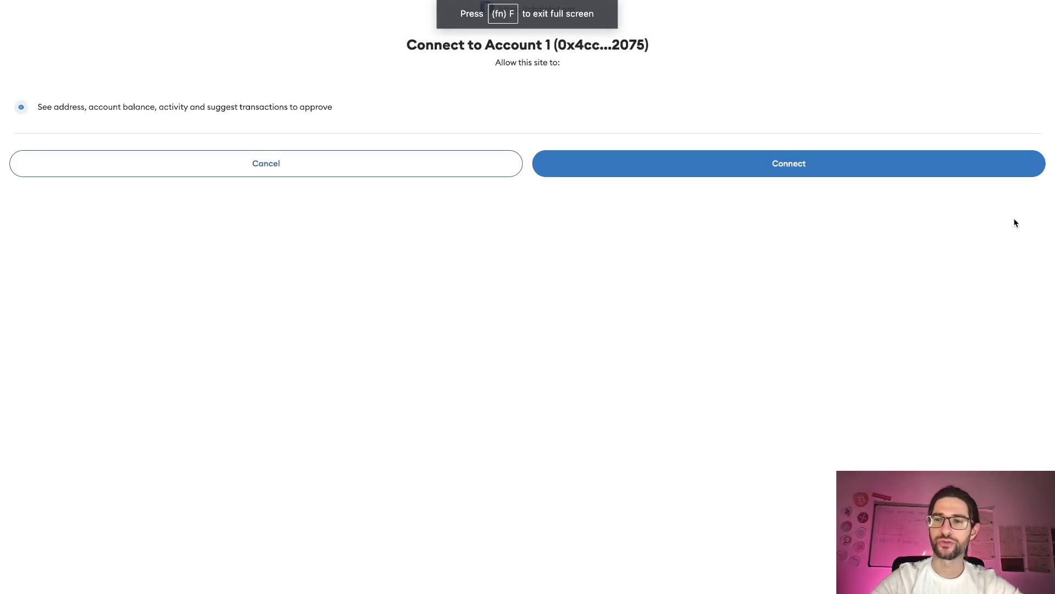
click(921, 169)
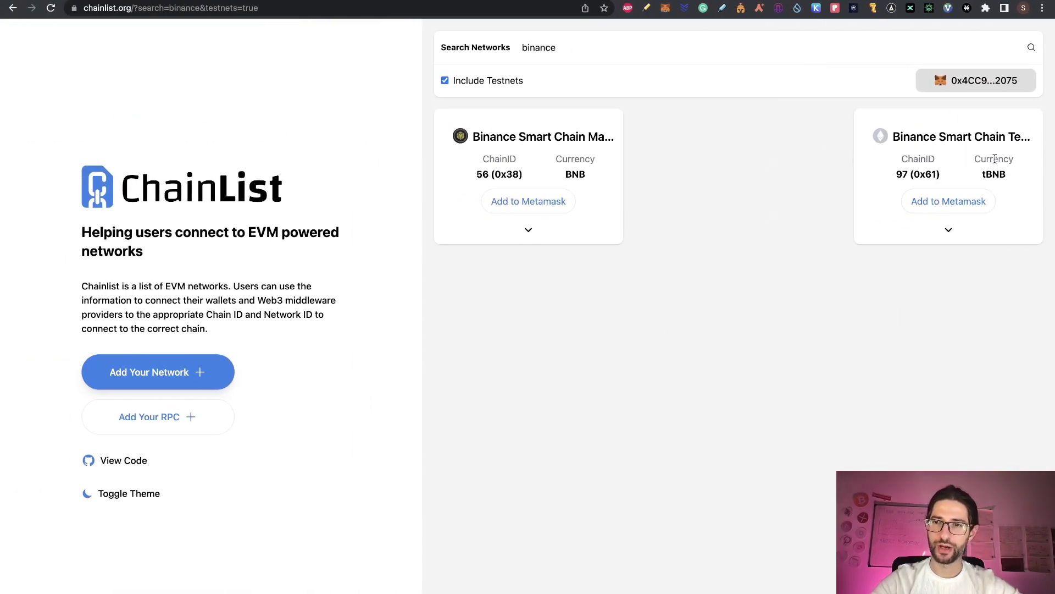
click(948, 206)
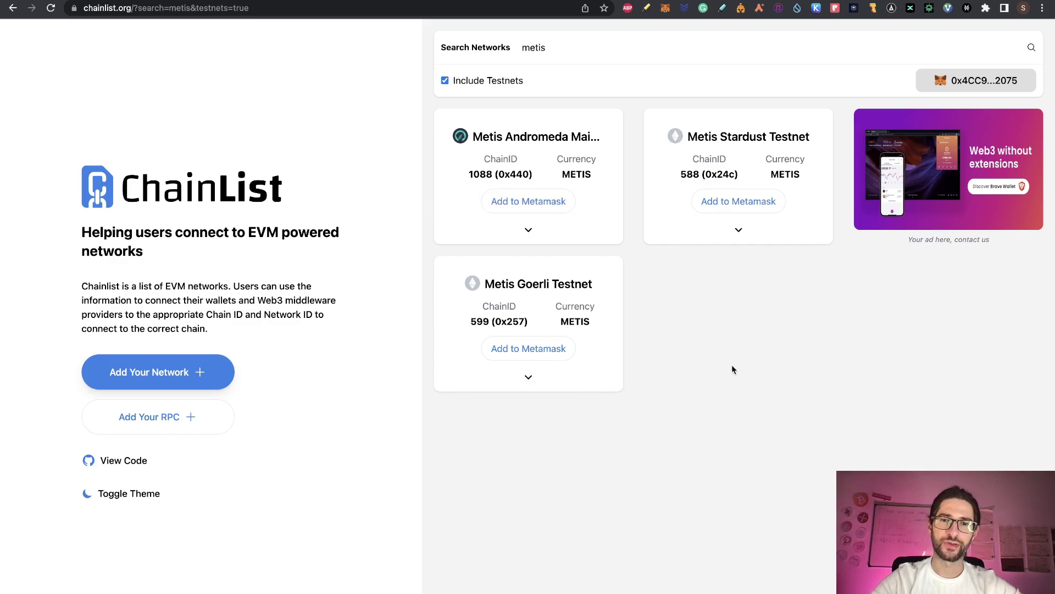
click(550, 350)
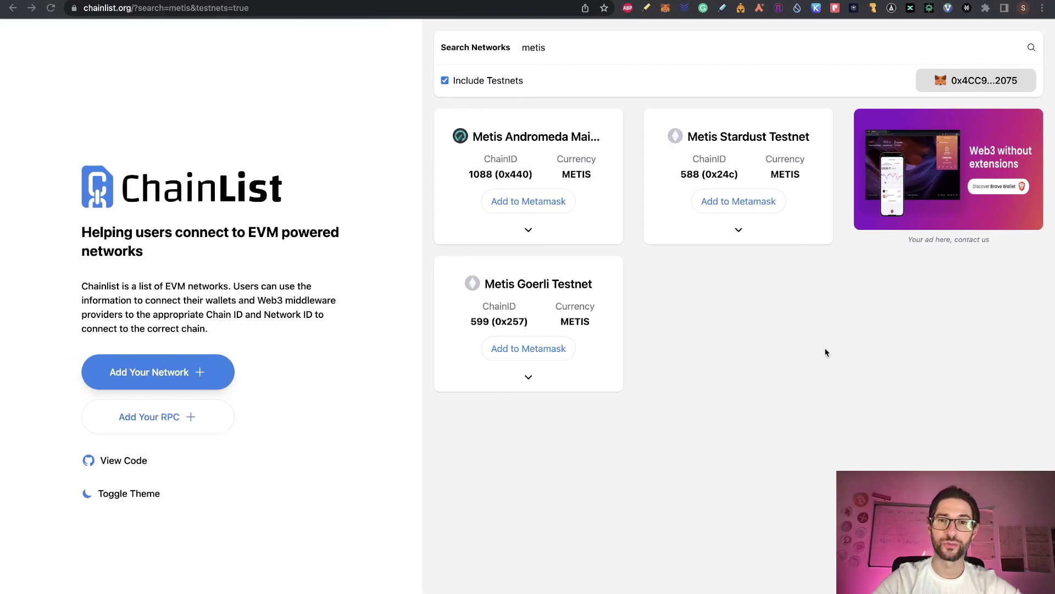
- Return to the Airdrop 2 sheet and reveal the step 4 faucet links in cell A16
key(ctrl+Tab)
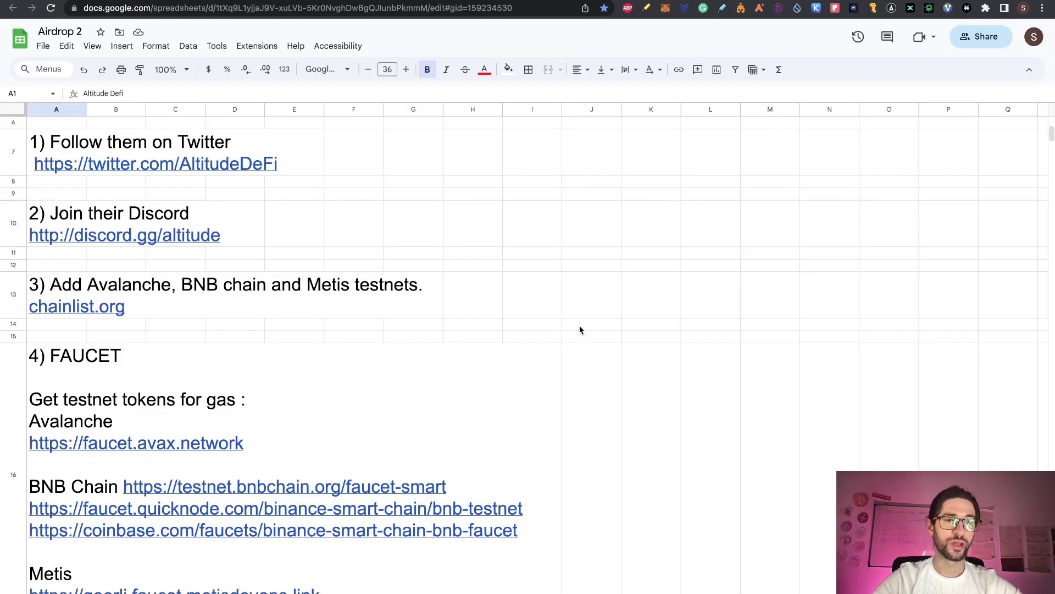
scroll(580, 329, down, 3)
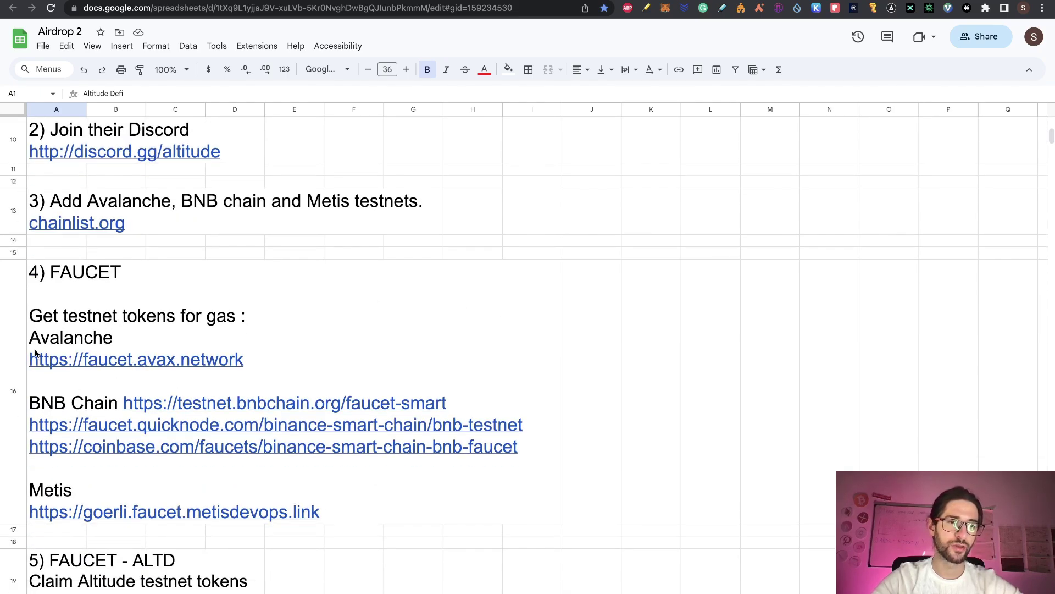
click(46, 364)
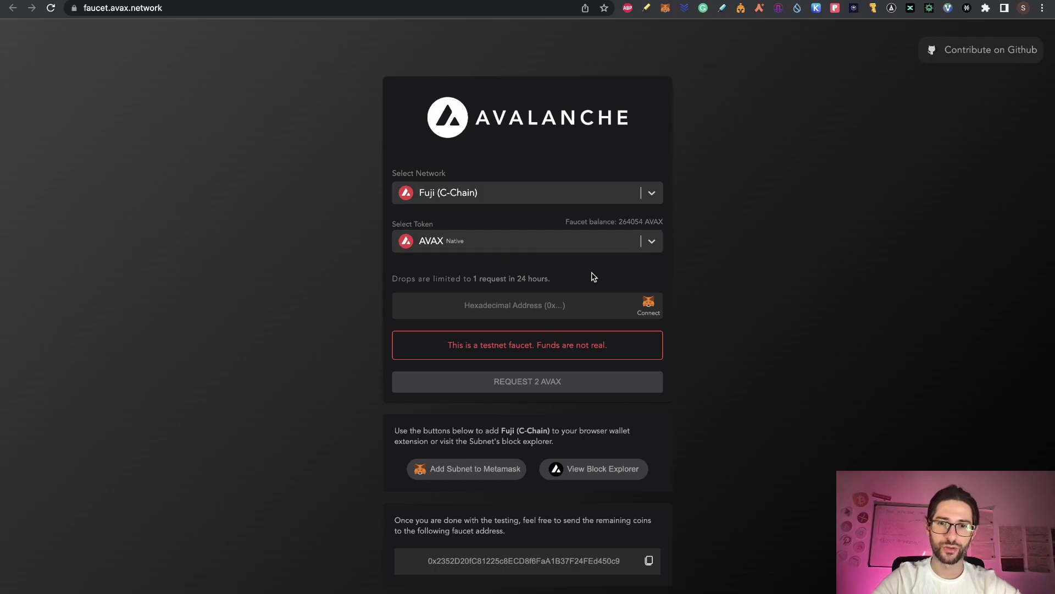
- Request 2 testnet AVAX on Fuji C-Chain, confirm the 5.9979 AVAX balance, and return to the sheet
click(649, 305)
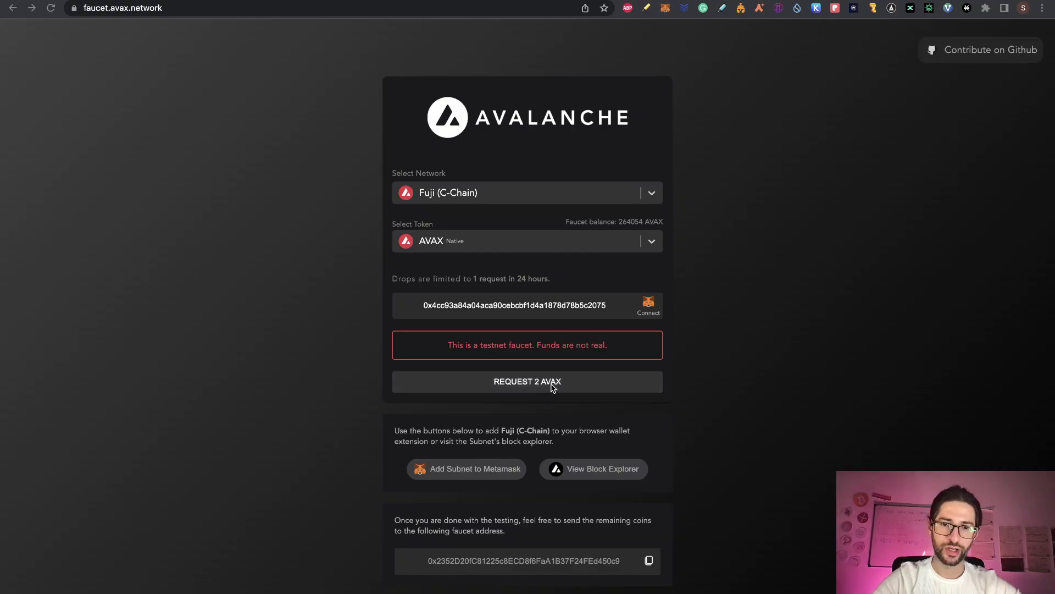
click(552, 383)
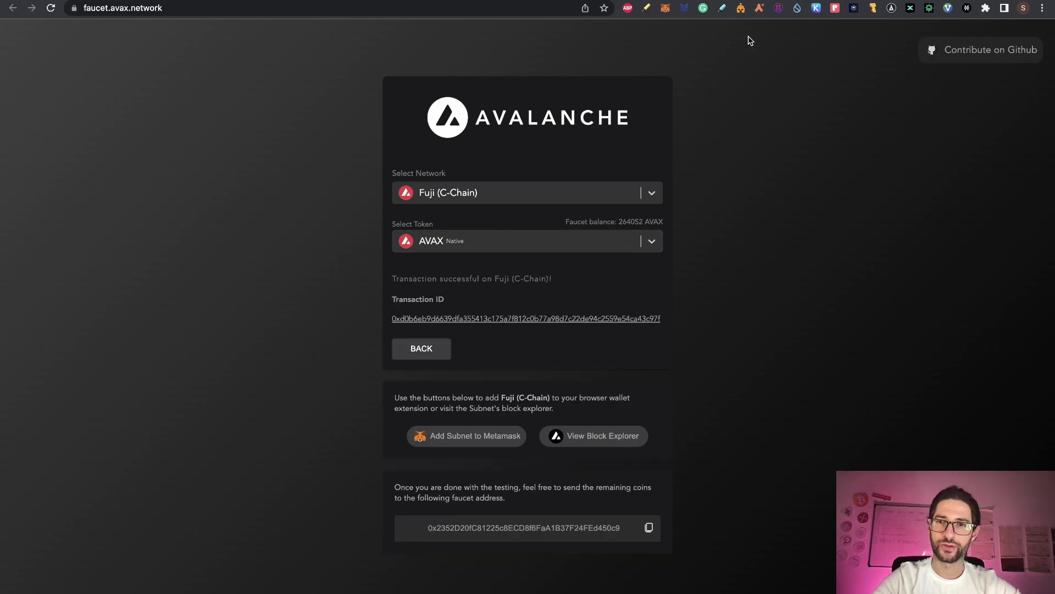
click(665, 8)
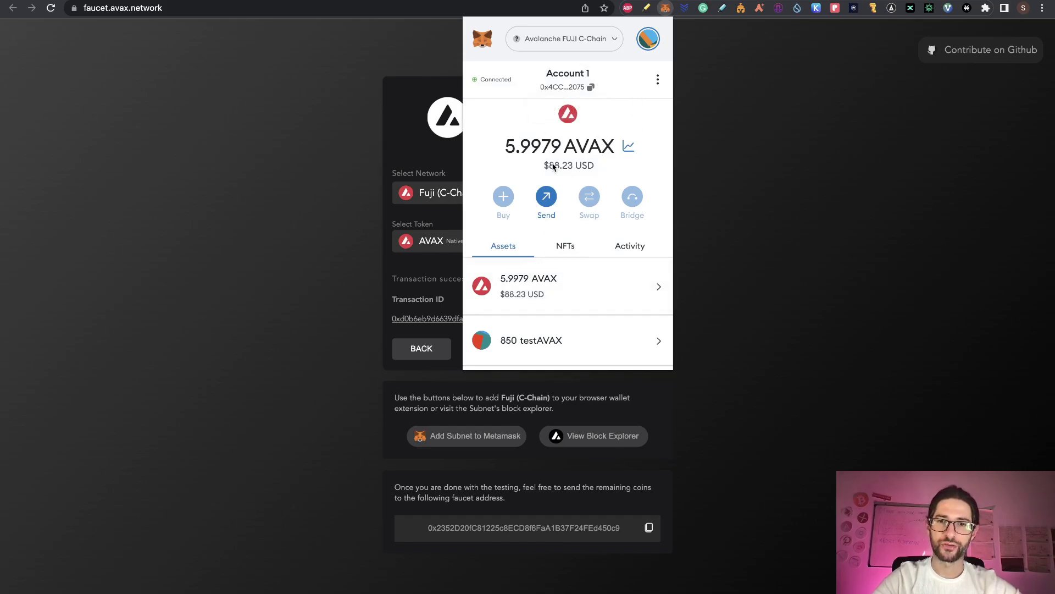
click(300, 147)
key(ctrl+Tab)
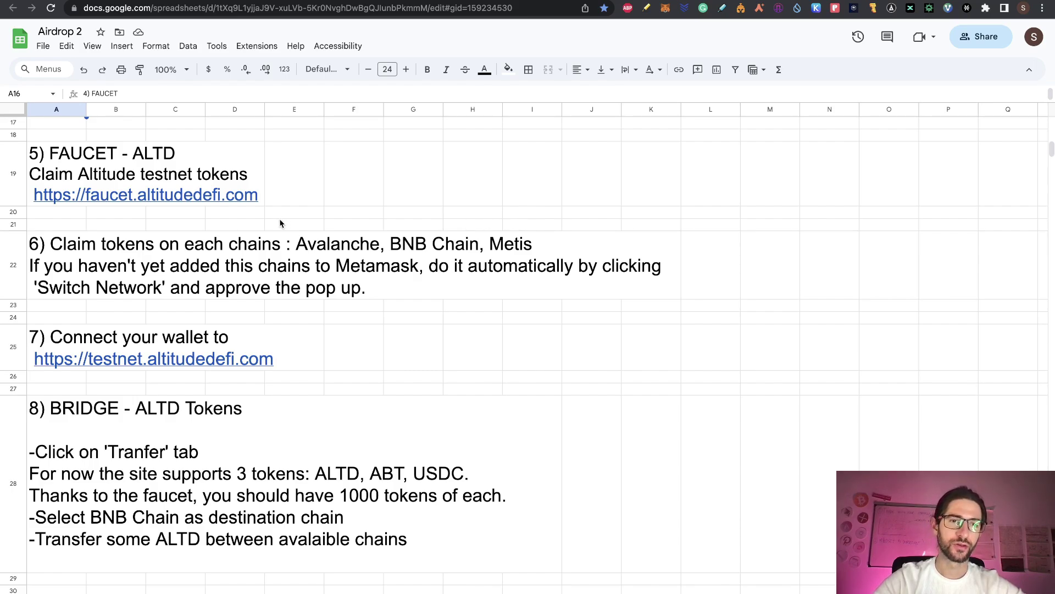
- Open the Altitude faucet from cell A19, connect MetaMask, and request testnet tokens on Avalanche
click(37, 199)
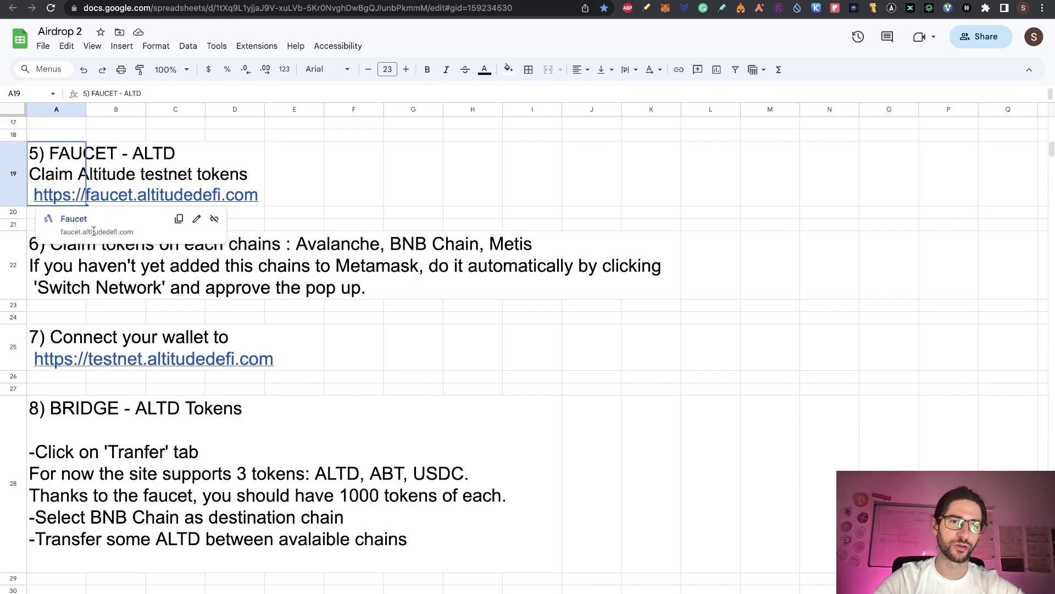
click(74, 220)
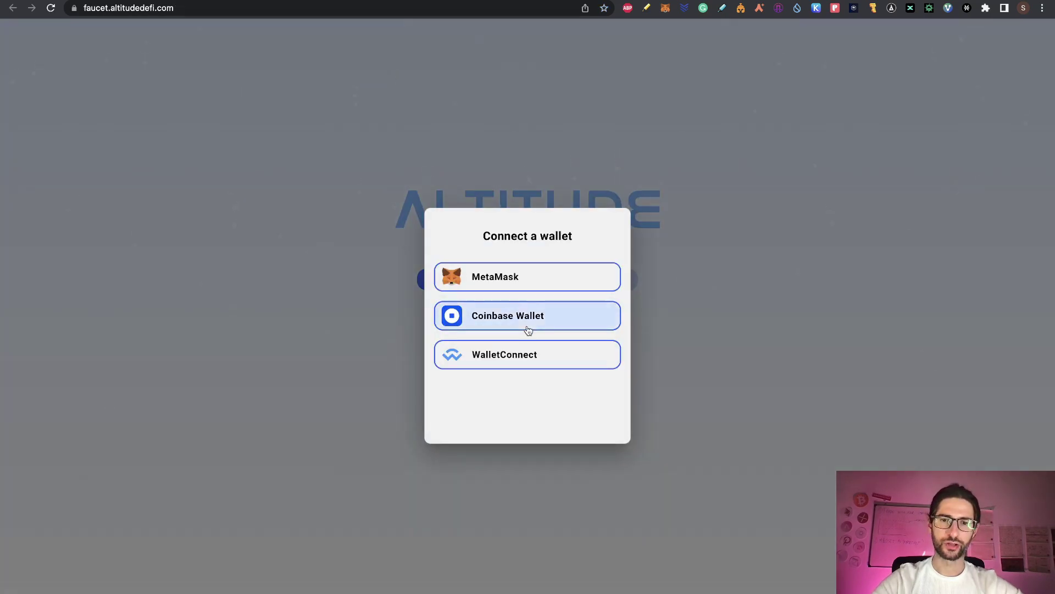
click(549, 279)
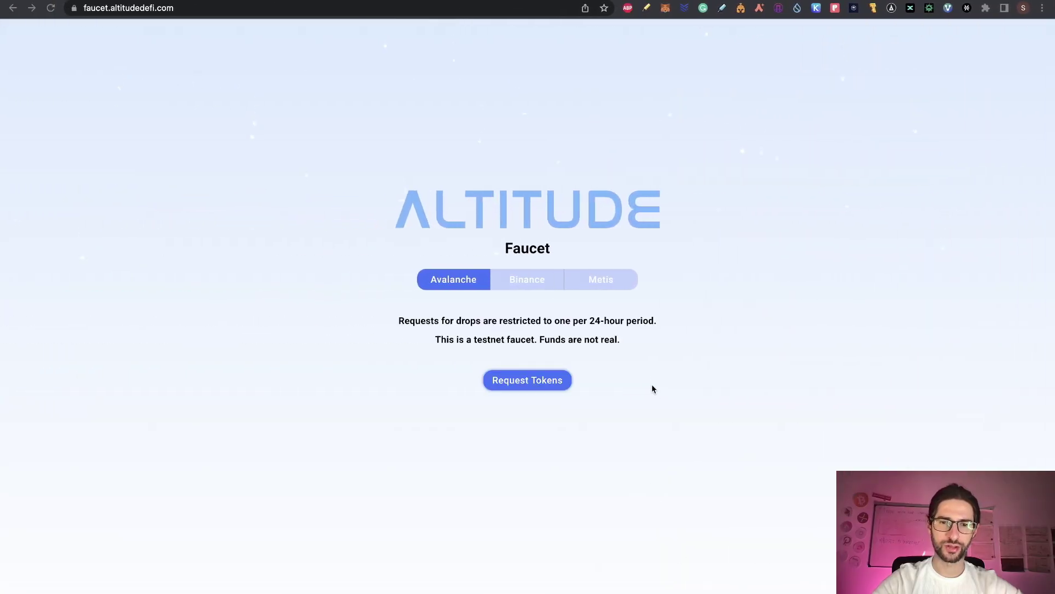
click(527, 380)
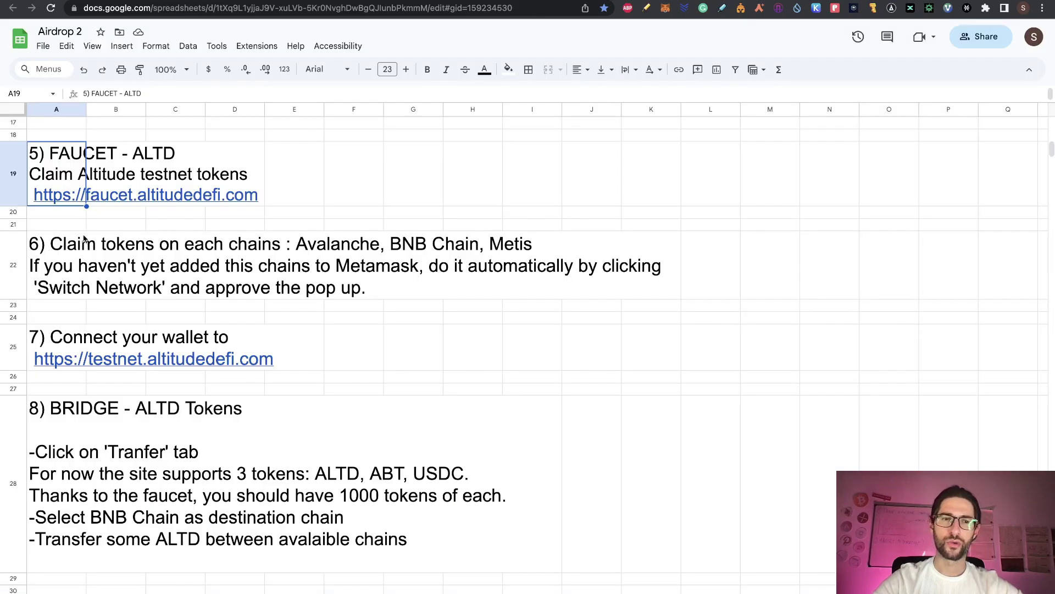
click(57, 258)
scroll(195, 237, up, 5)
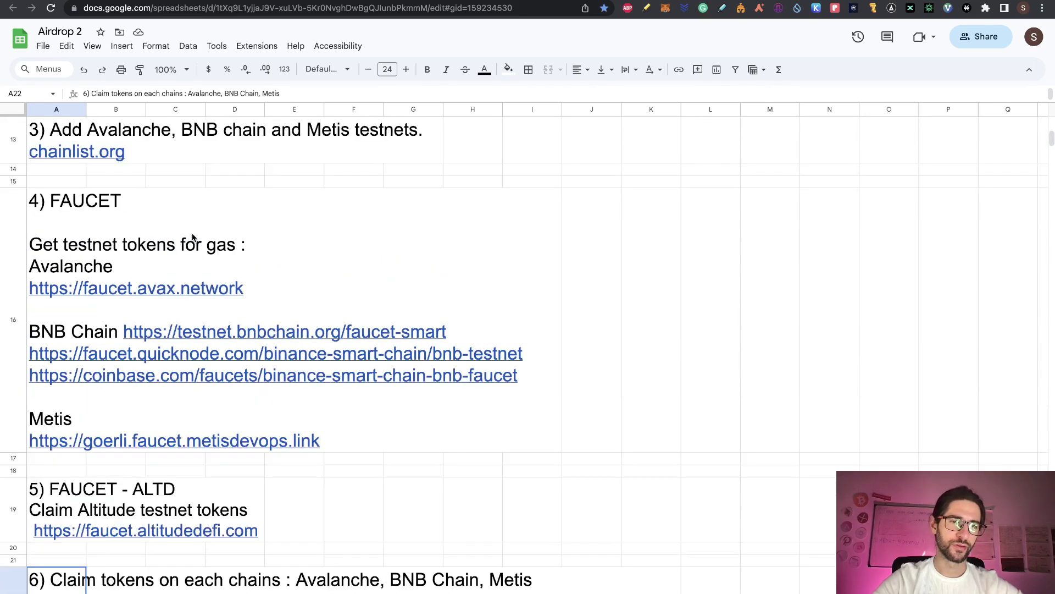
scroll(193, 238, up, 3)
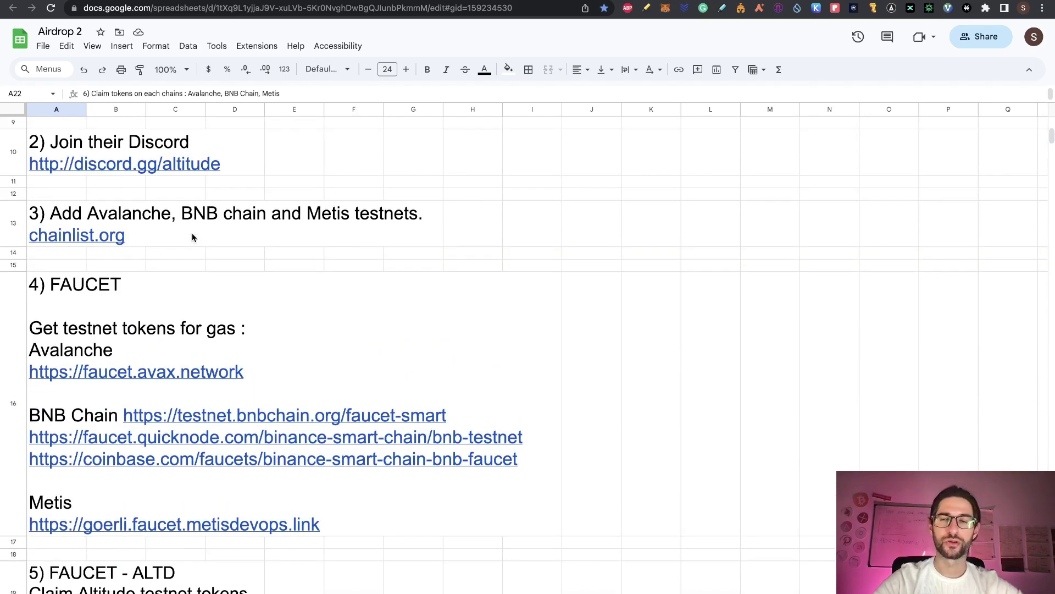
scroll(193, 237, down, 3)
scroll(193, 238, down, 10)
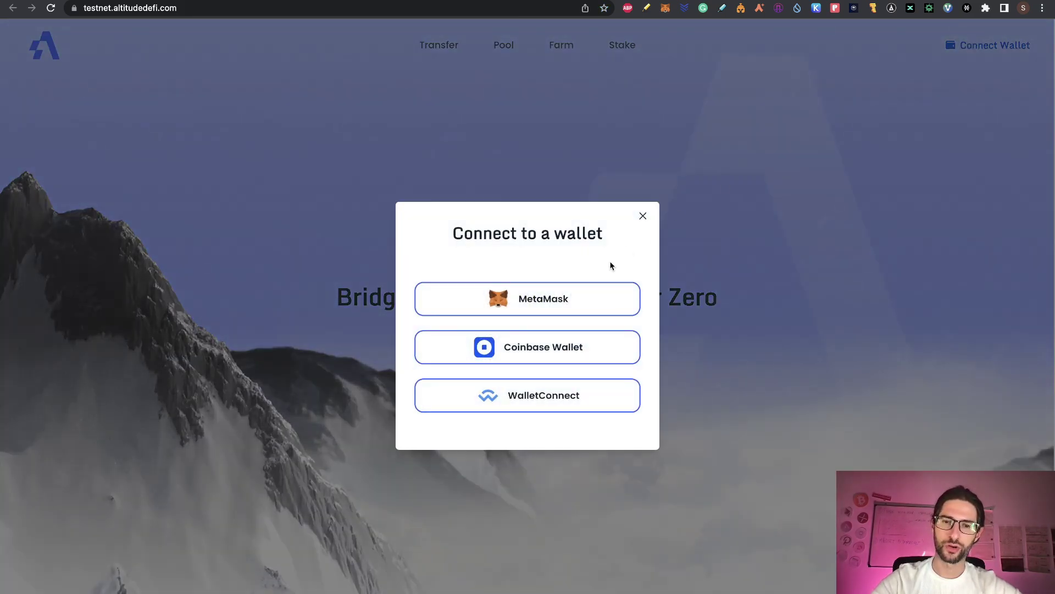
- Connect MetaMask to Altitude DeFi, close the wallet window, and check the sheet's bridging instructions
click(585, 302)
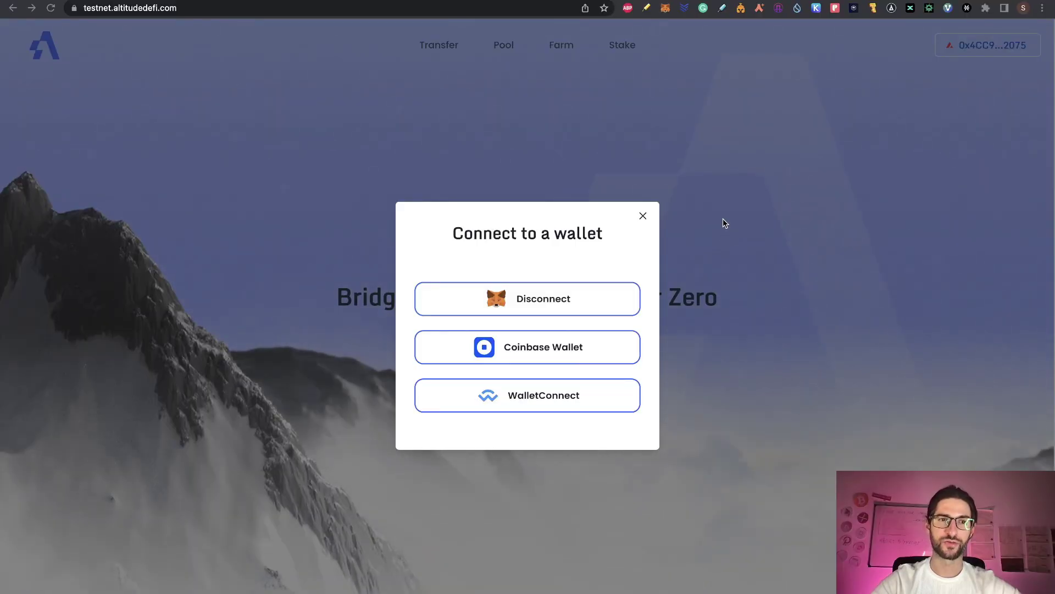
click(723, 219)
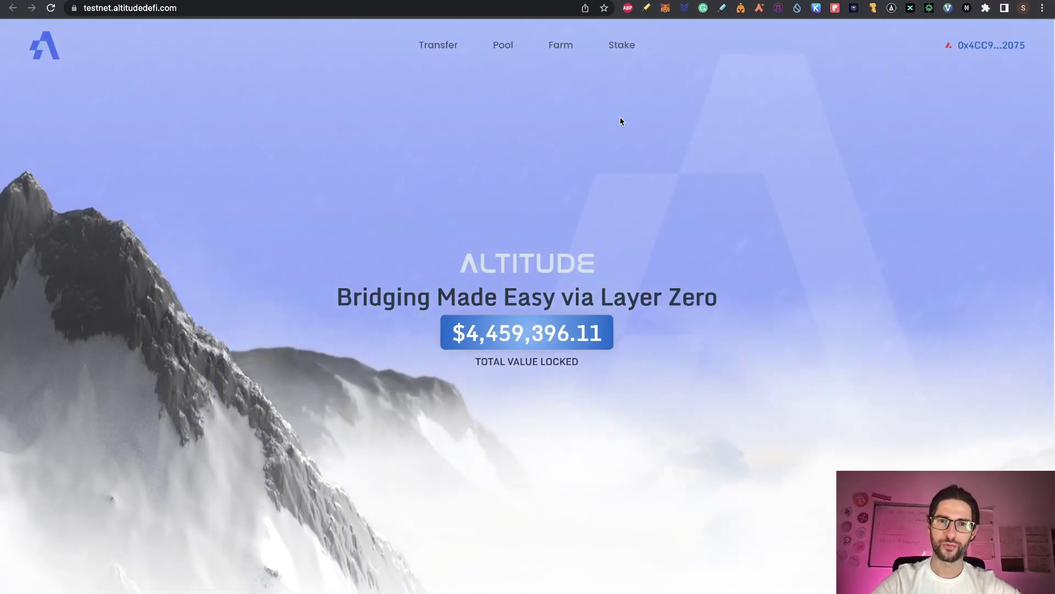
scroll(620, 116, down, 10)
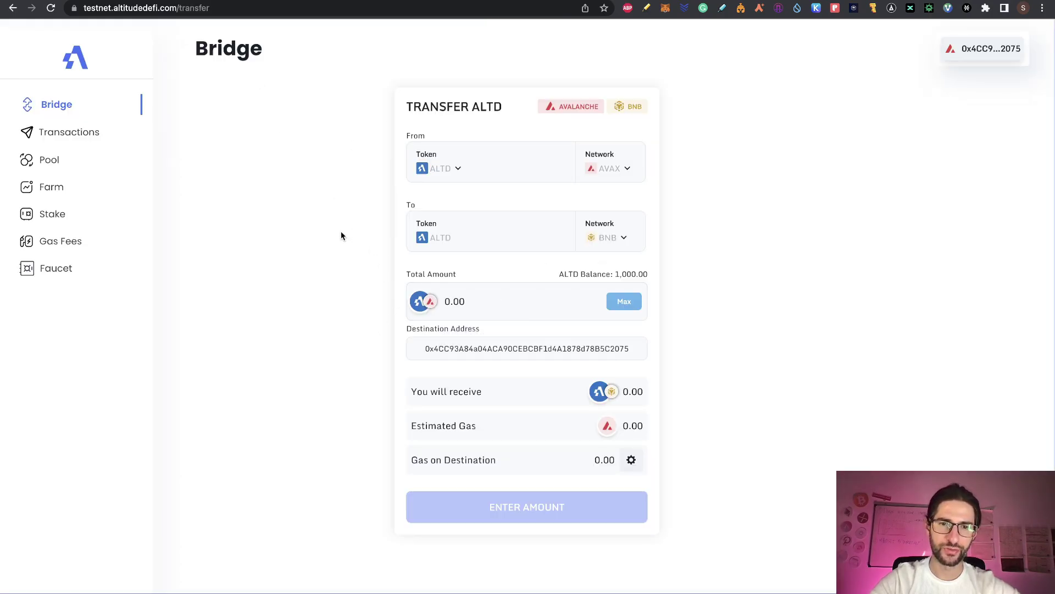
key(ctrl+Tab)
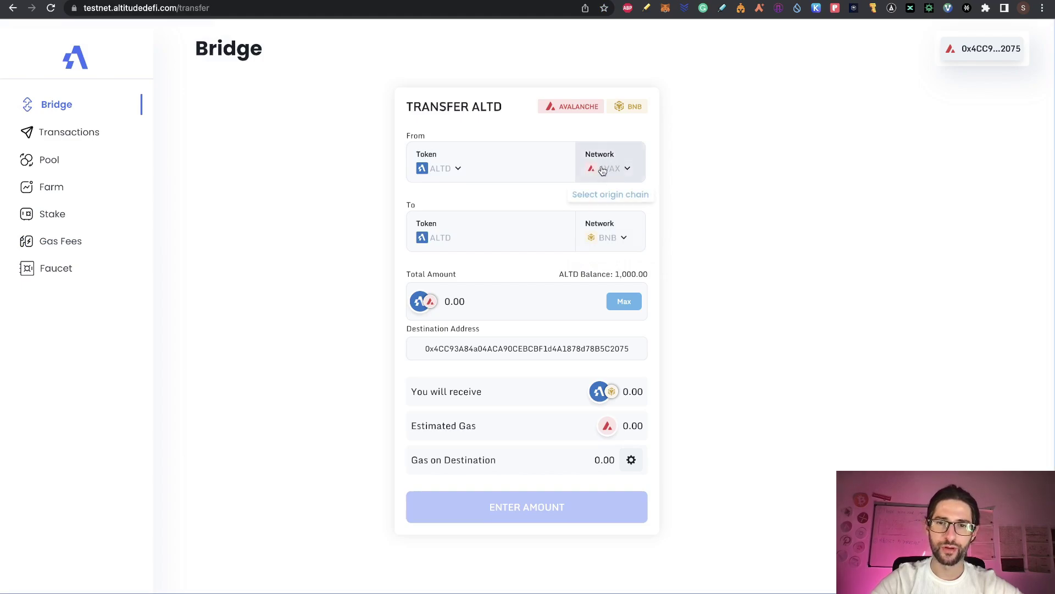
- Bridge 100 ALTD to BNB, approve it in the wallet, and close the activity popup
click(620, 242)
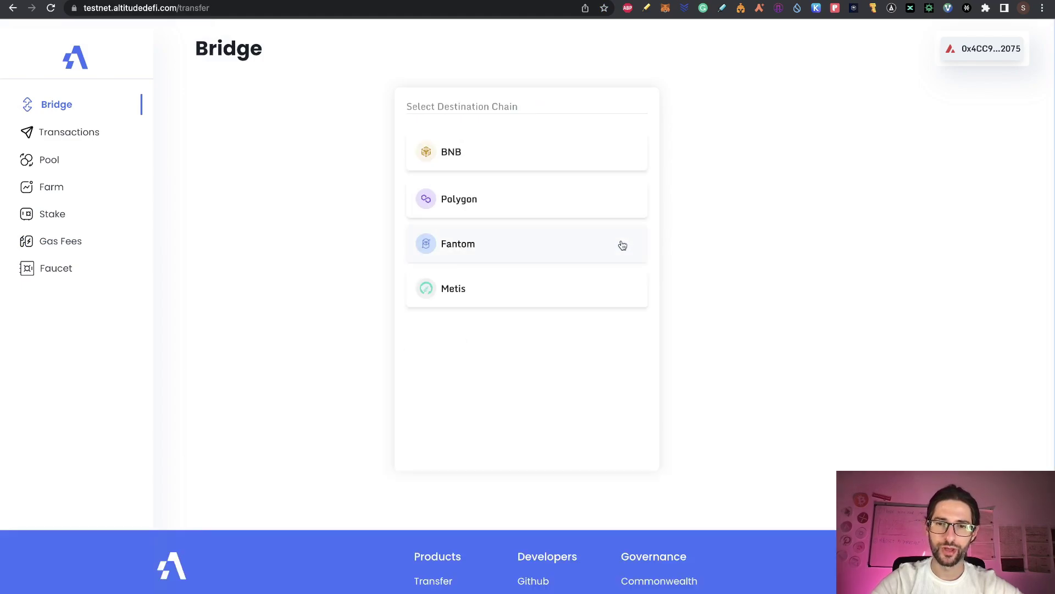
click(572, 160)
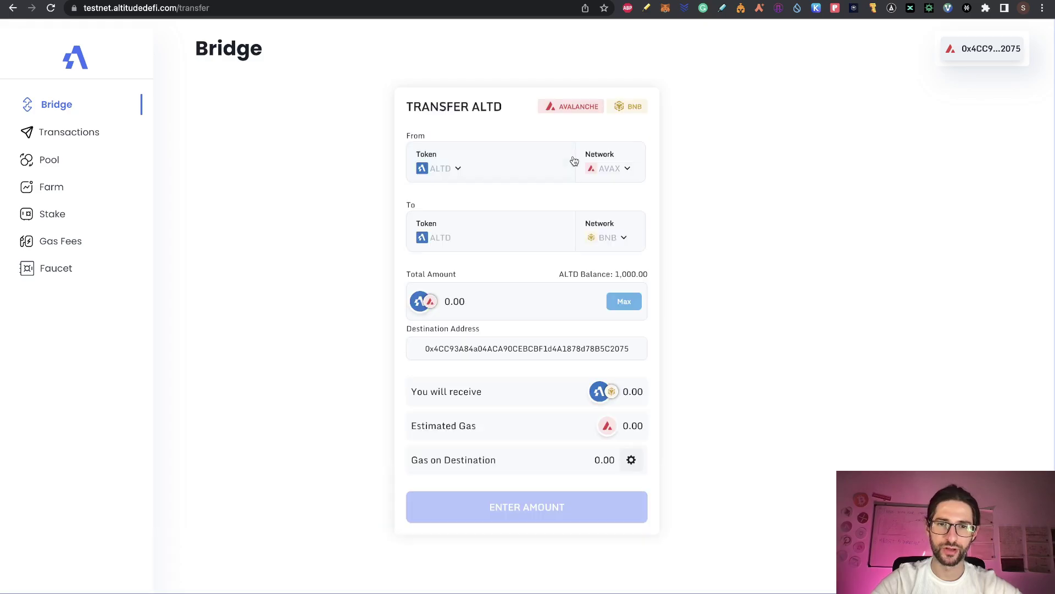
click(554, 304)
text(100)
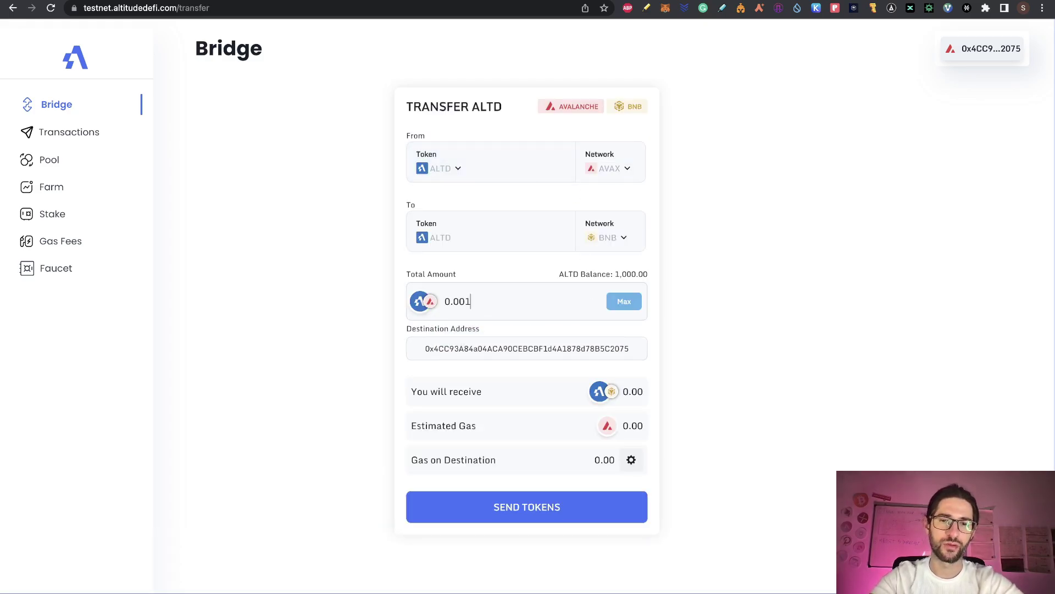
click(542, 505)
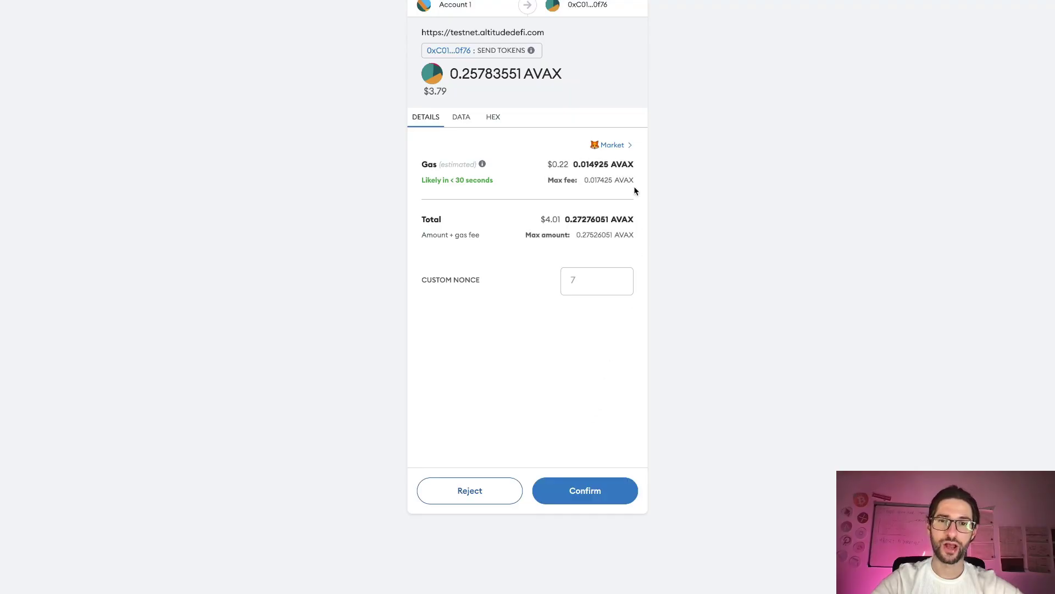
click(569, 480)
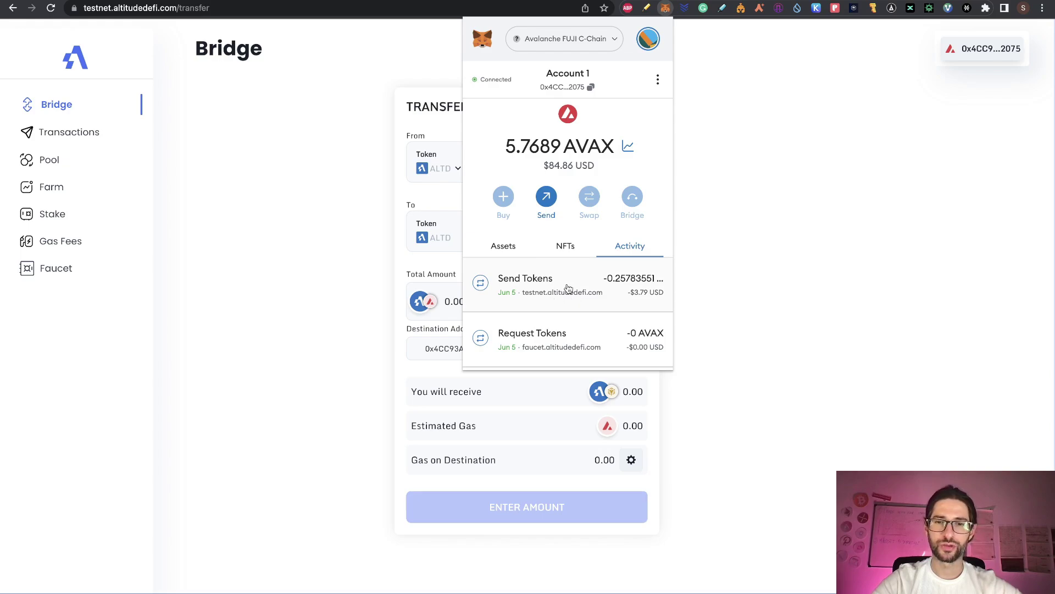
click(744, 265)
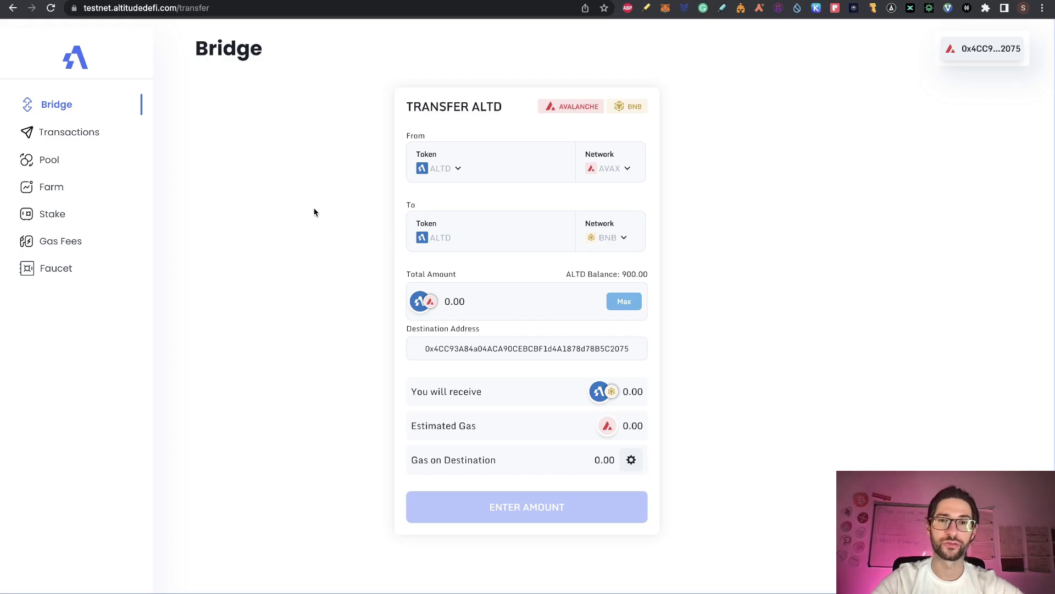
- Set up a 200 ALTD bridge transfer from BNB to Metis
click(619, 168)
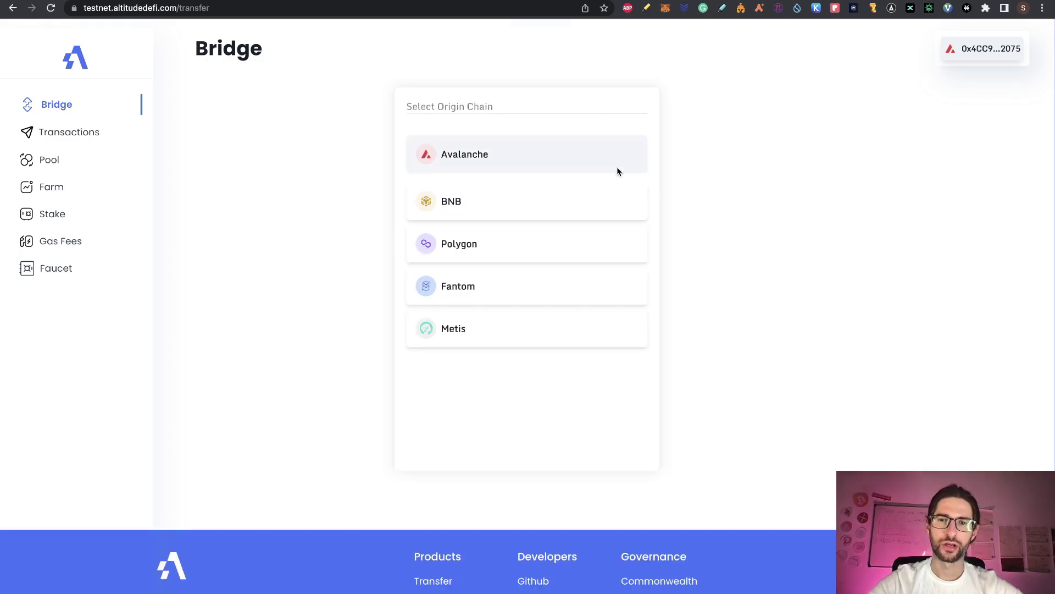
click(554, 201)
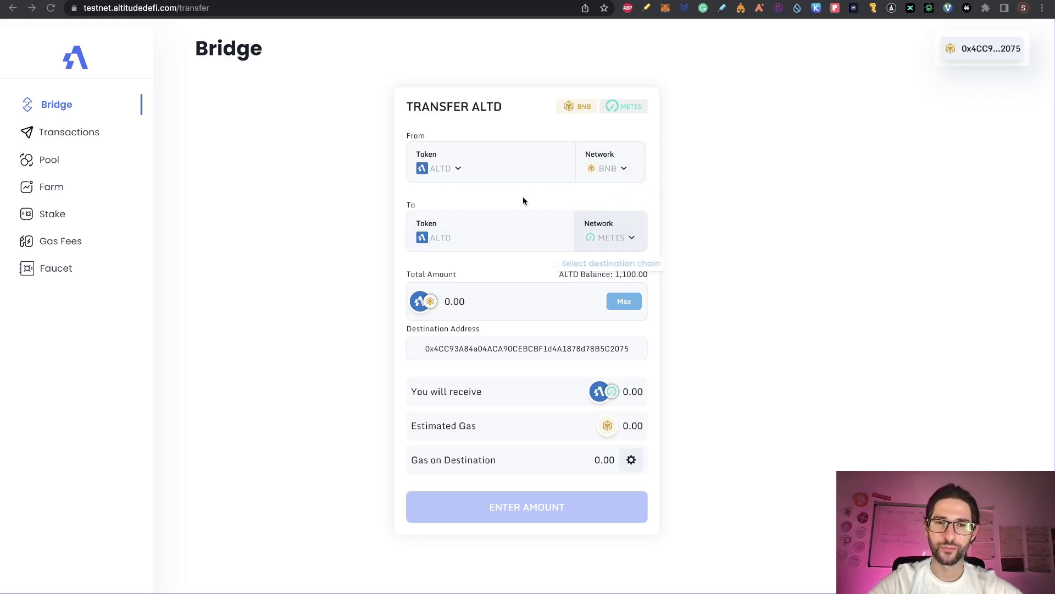
click(476, 306)
text(20)
key(BackSpace)
key(BackSpace)
key(BackSpace)
key(BackSpace)
key(BackSpace)
key(BackSpace)
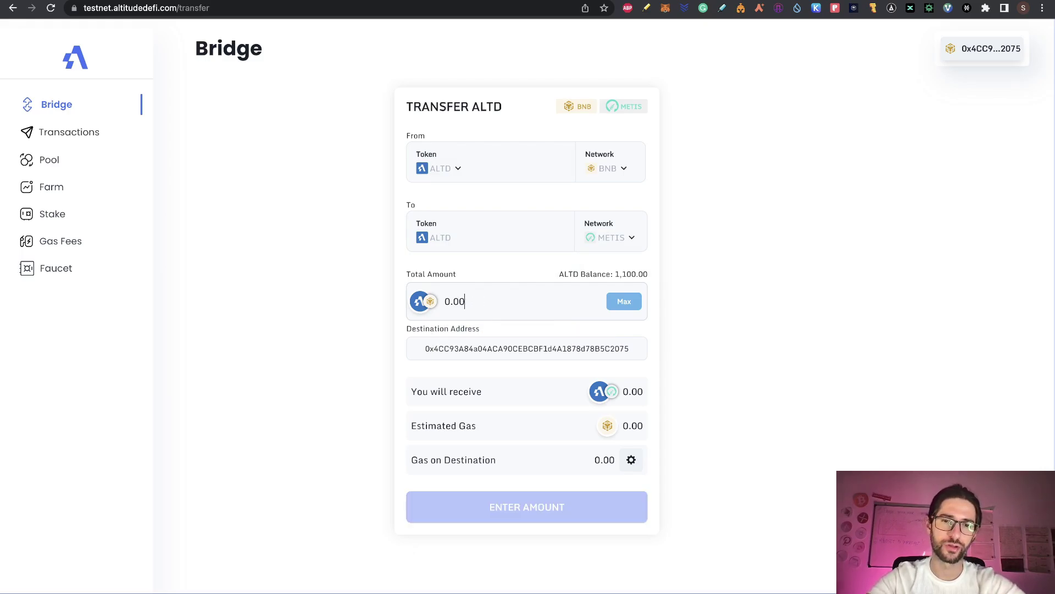
text(200)
- Use the default destination gas of 0.005512, then send and confirm the transfer in the wallet
click(632, 460)
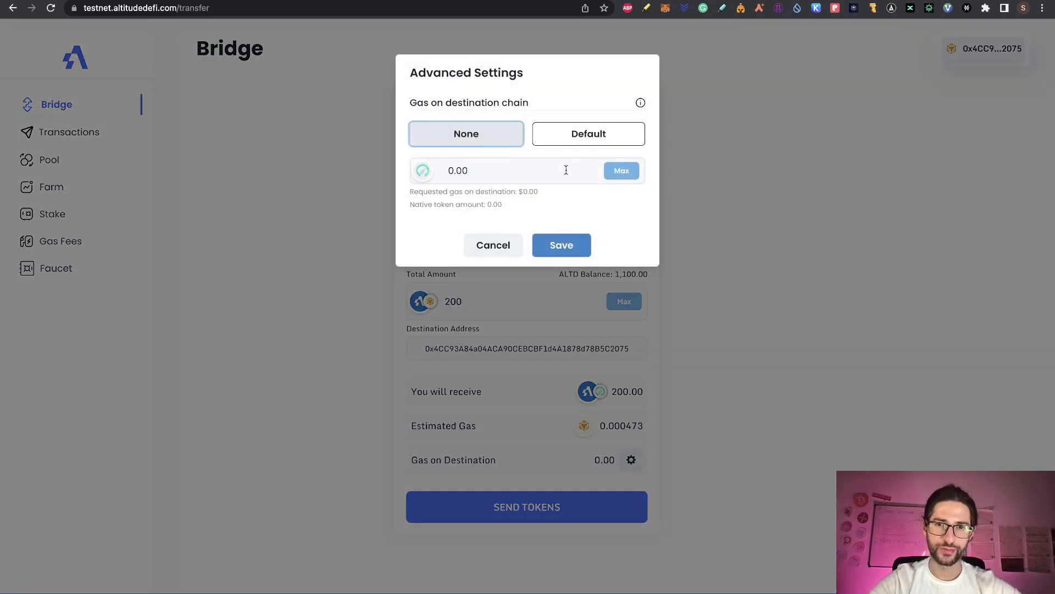
click(568, 135)
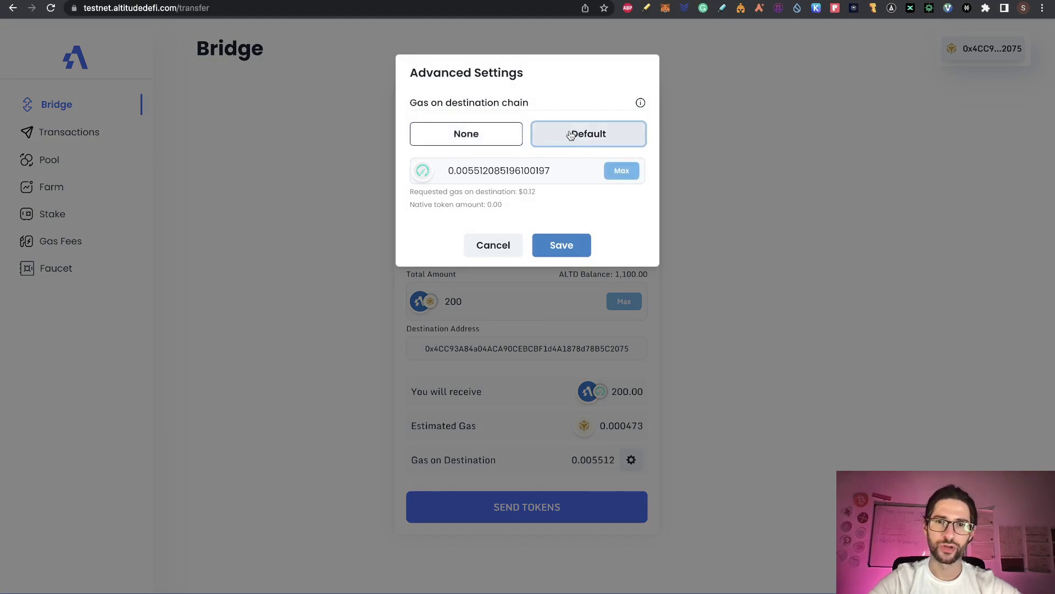
click(576, 244)
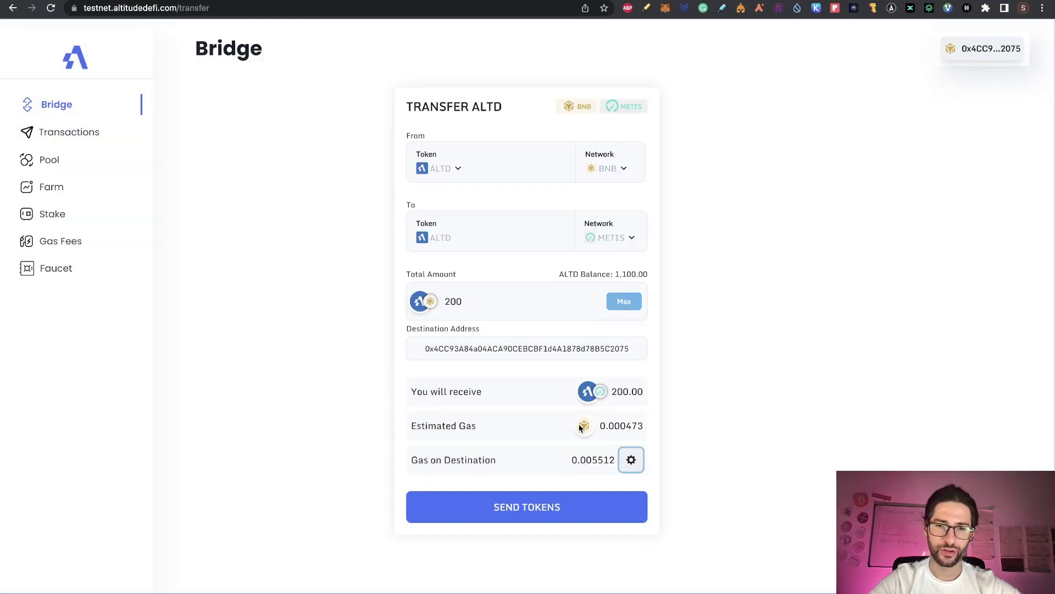
click(581, 502)
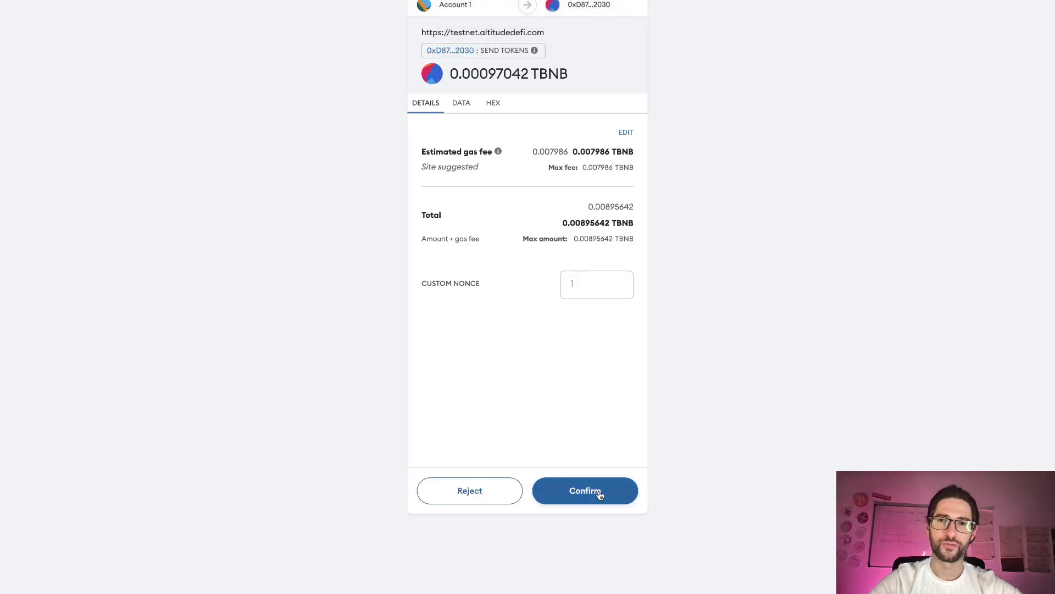
click(599, 490)
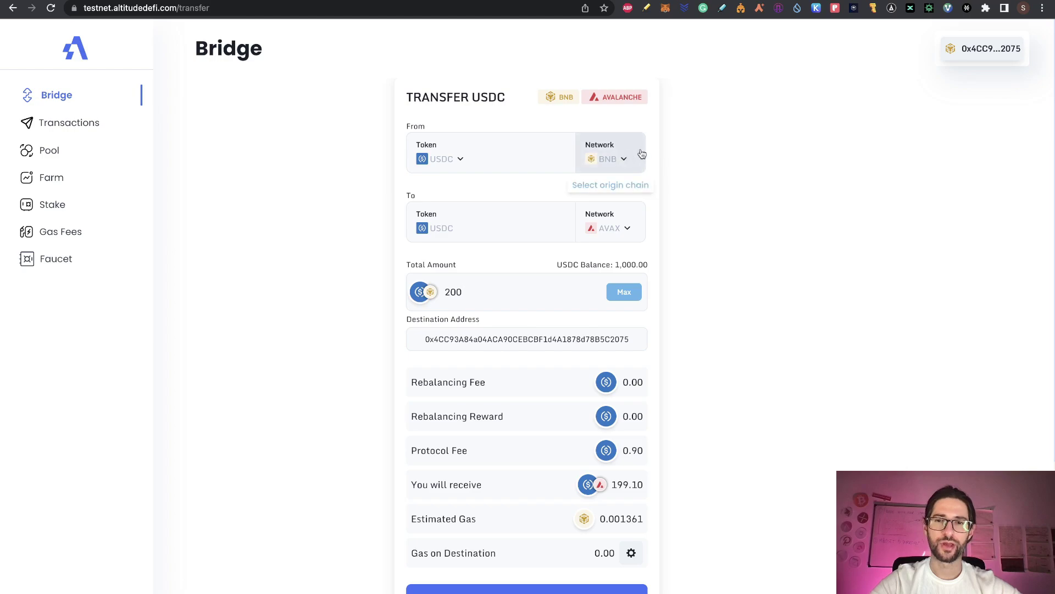
- Bridge 200 USDC after approving its spending cap, then view the transfer on BscScan
click(459, 167)
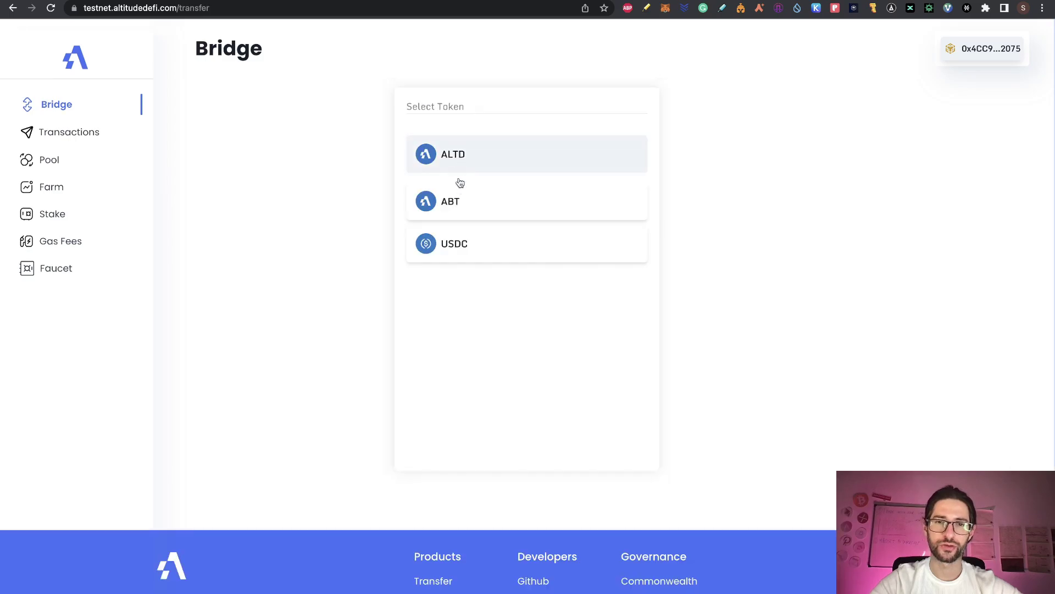
click(482, 247)
click(492, 300)
text(20)
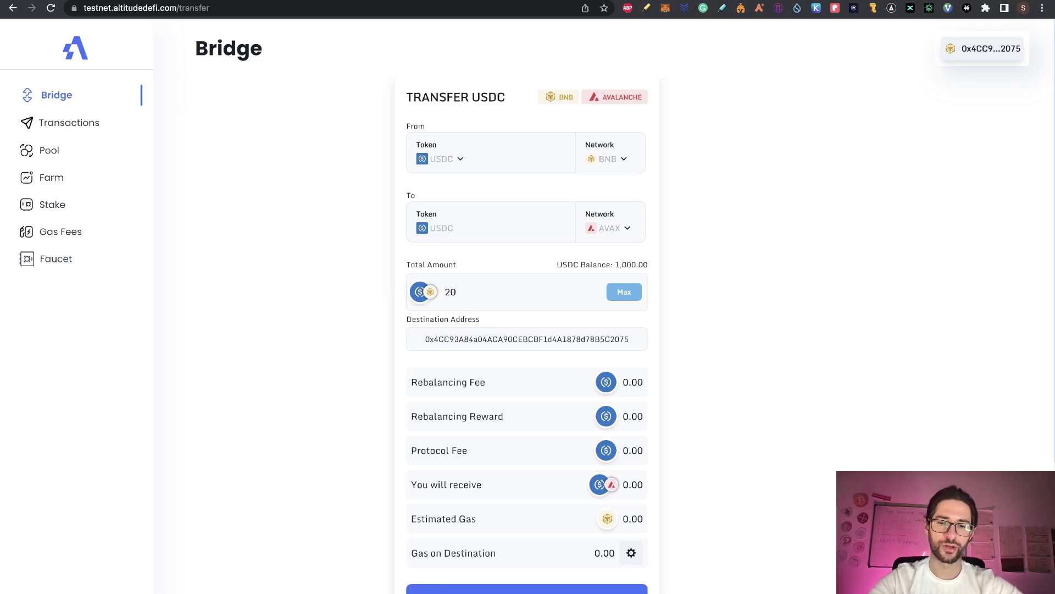
text(0)
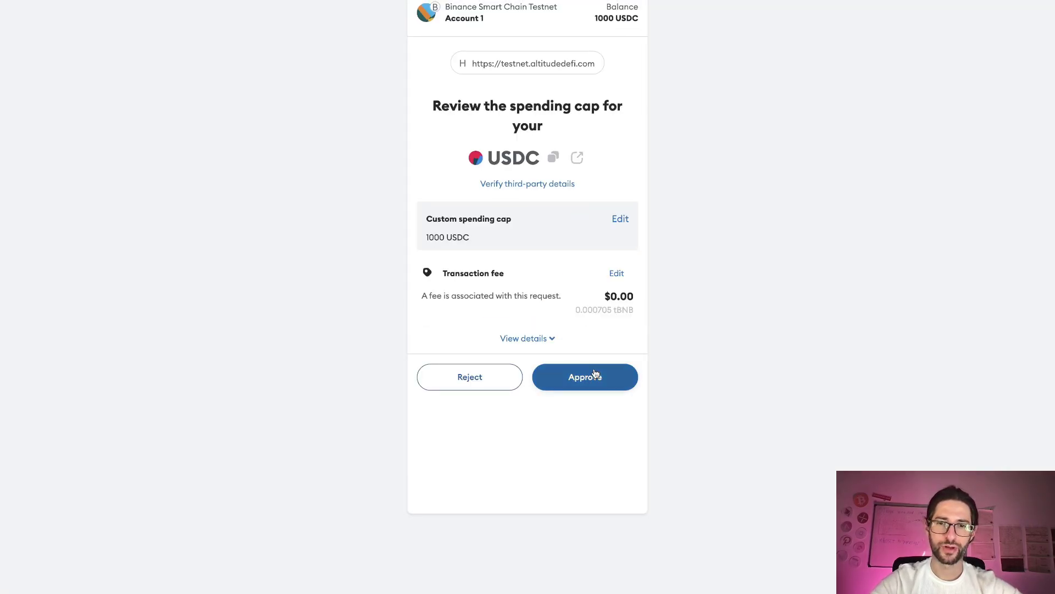
click(595, 375)
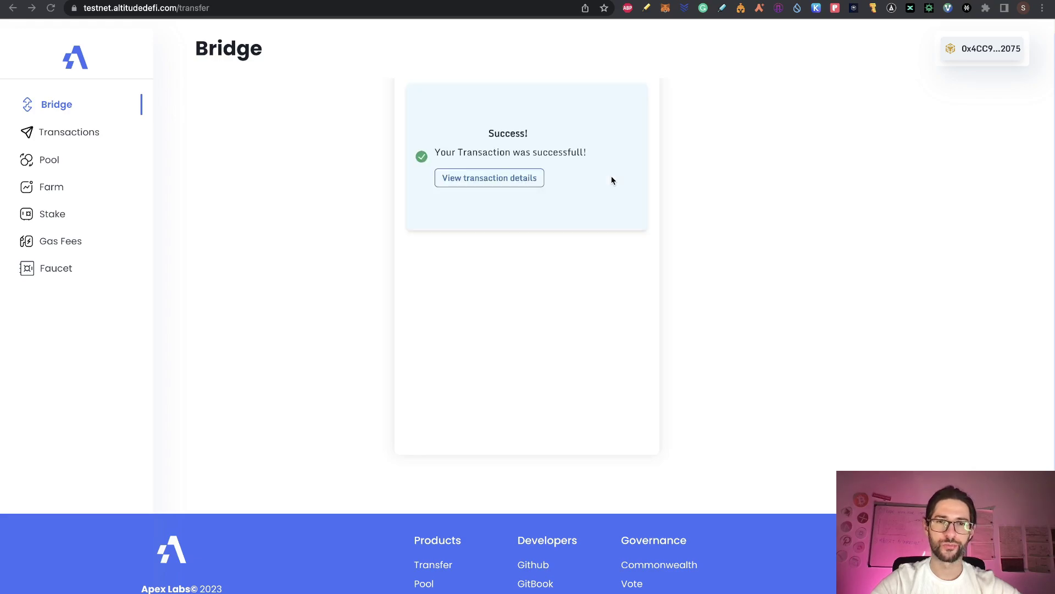
click(512, 177)
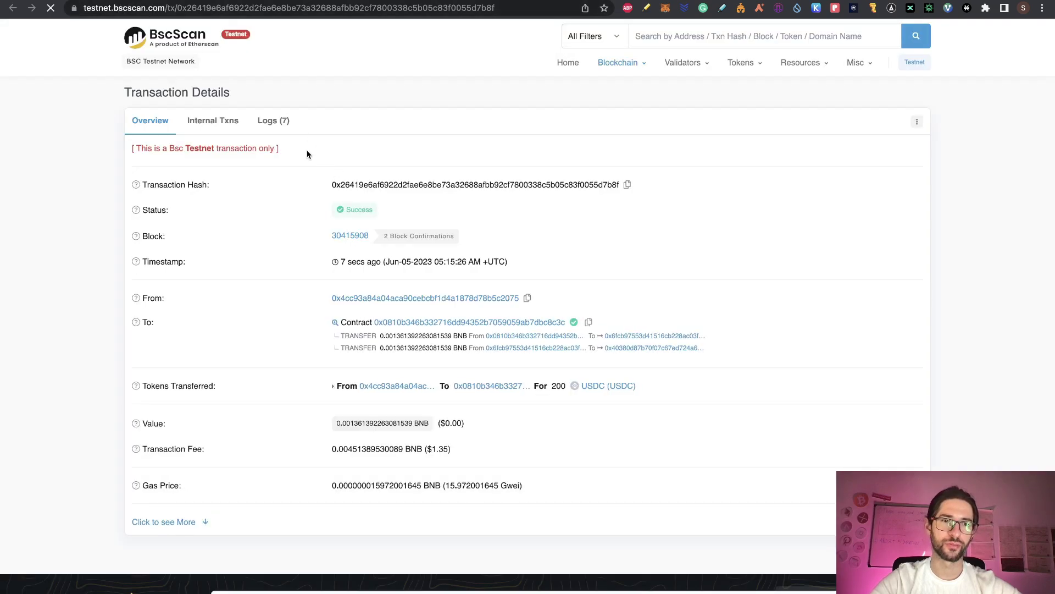
- Set the bridge to send ALTD from Polygon, then open the Transactions list
key(ctrl+Tab)
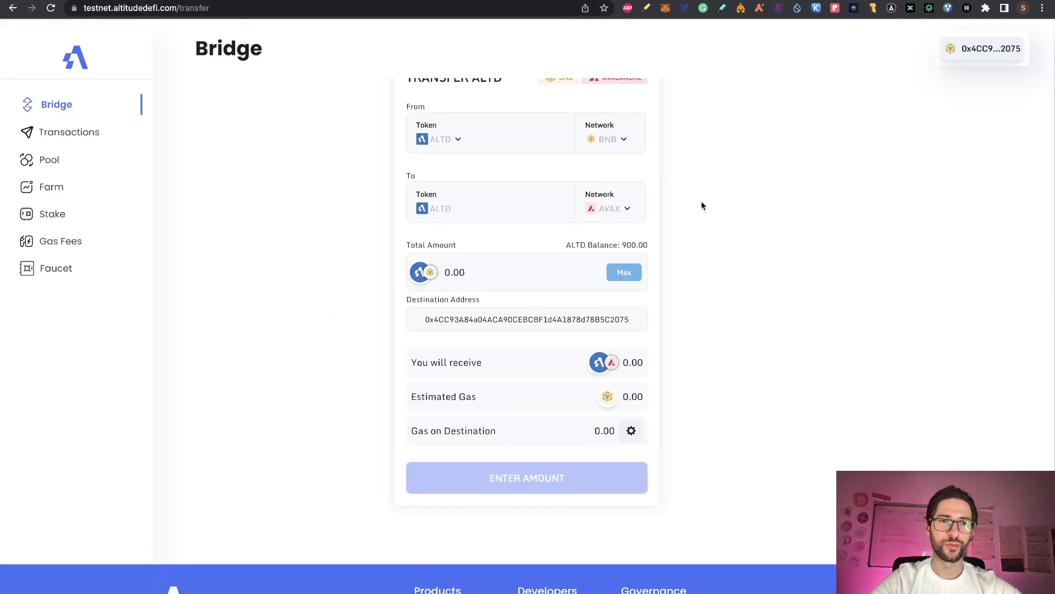
scroll(701, 206, up, 1)
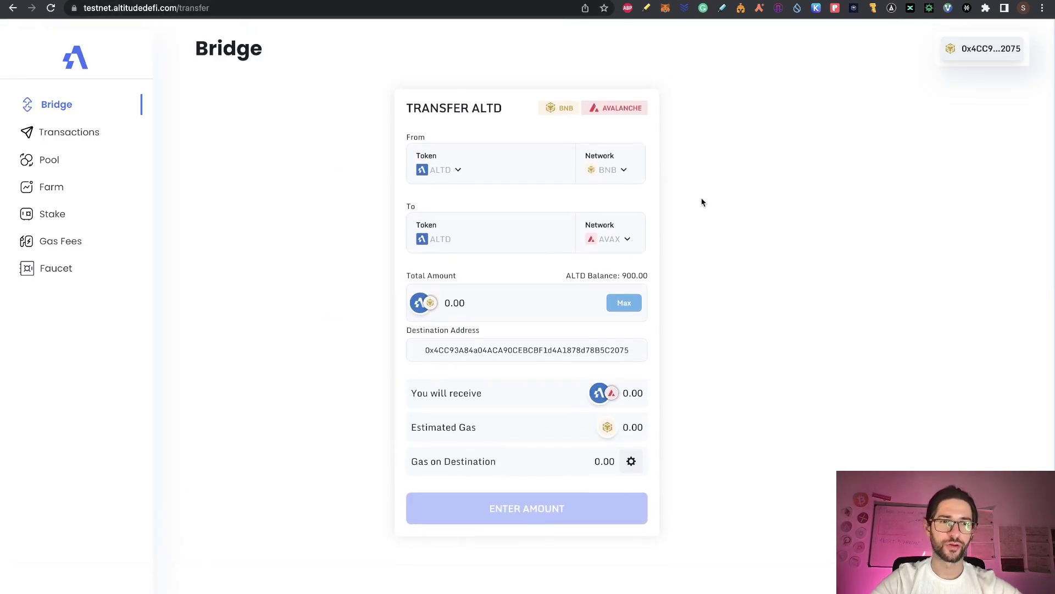
click(458, 177)
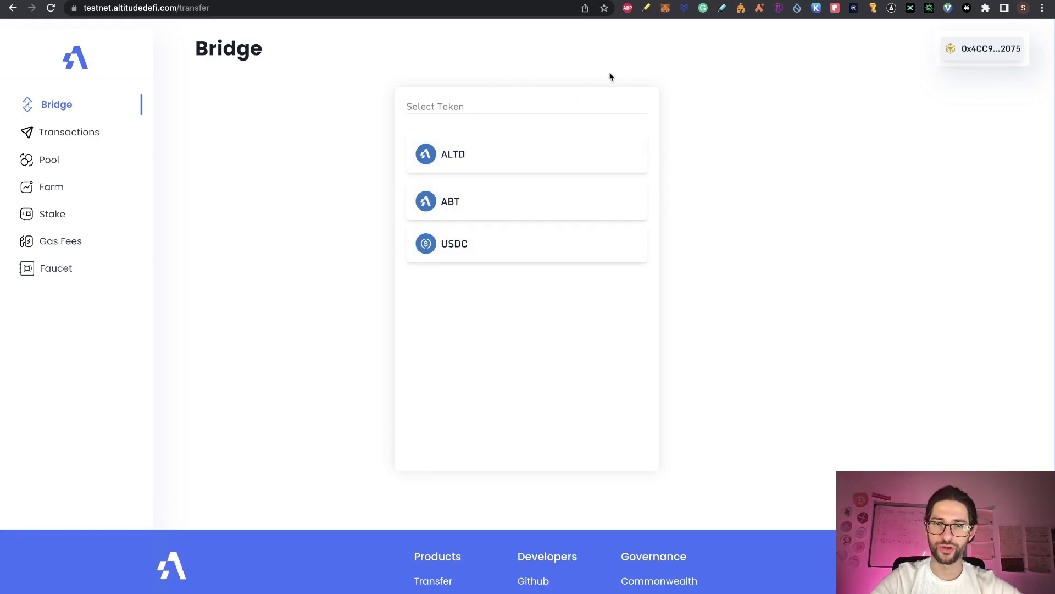
click(503, 152)
click(611, 173)
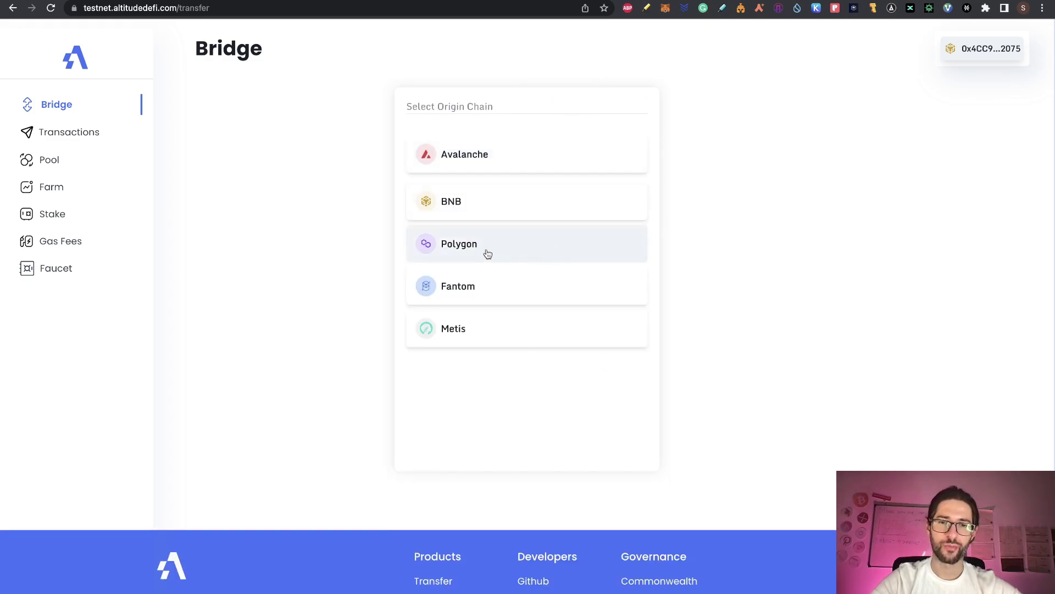
click(601, 254)
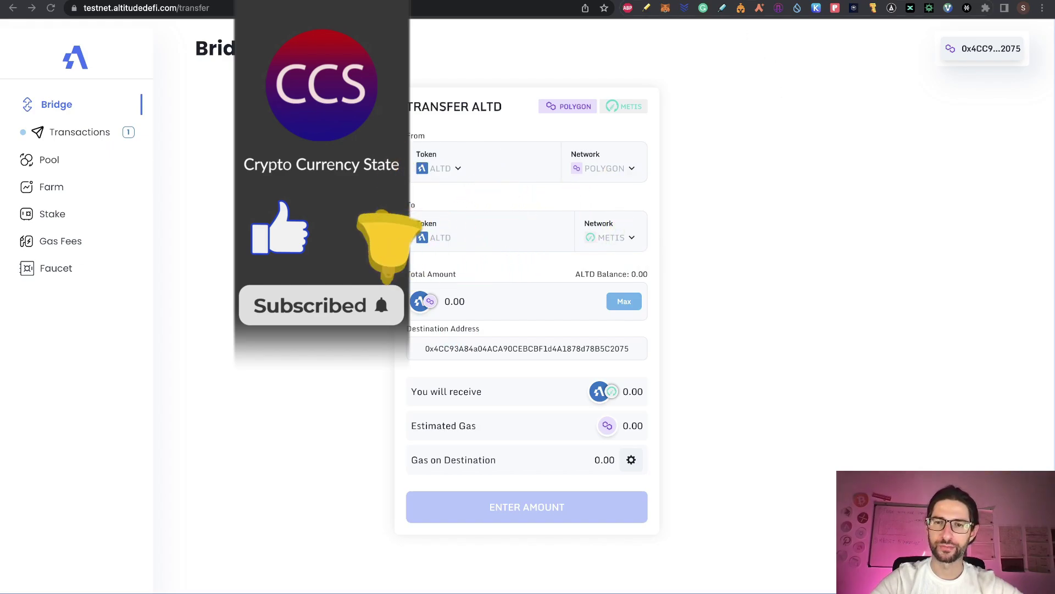
click(88, 133)
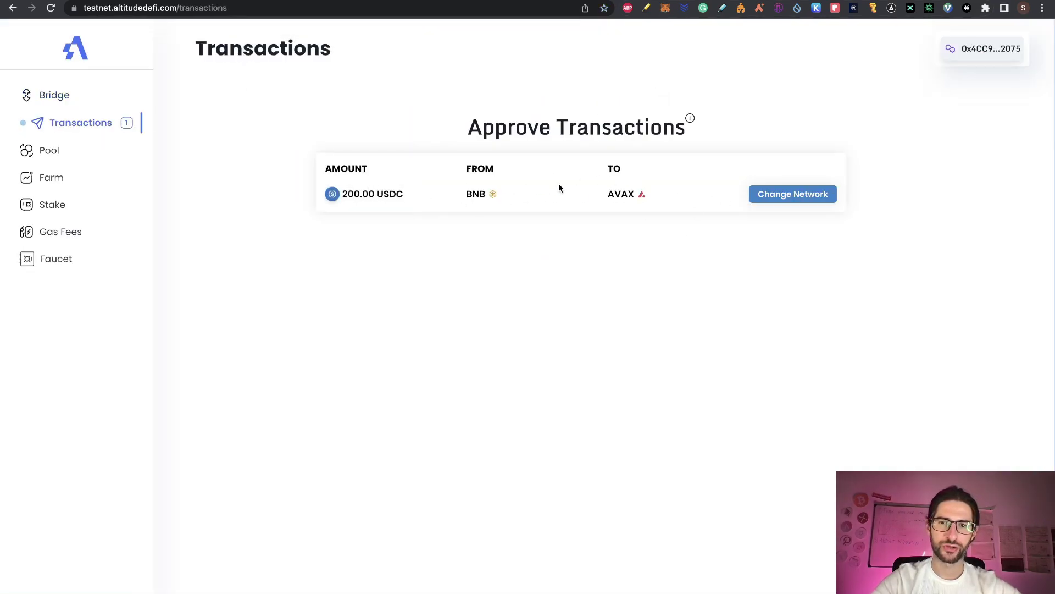
- Read through the Transactions Page steps in the Google Docs test plan
key(ctrl+Tab)
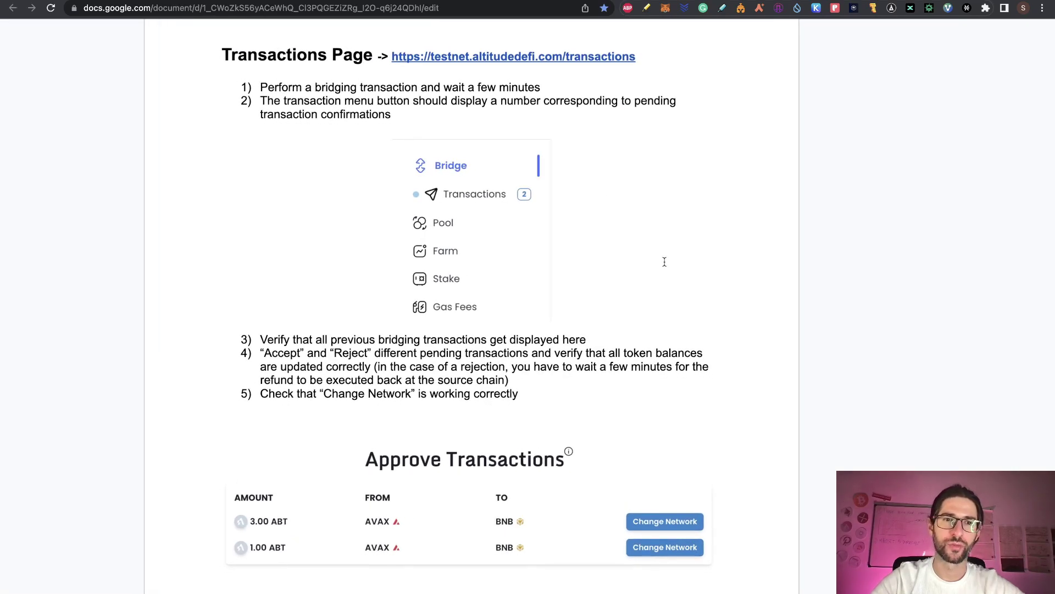
scroll(665, 261, down, 1)
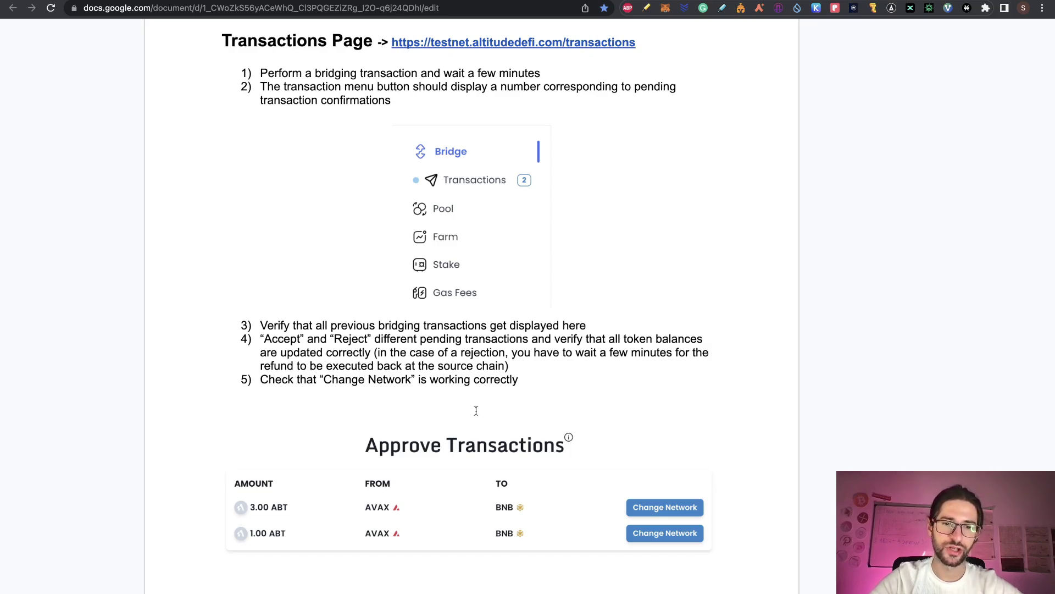
scroll(726, 380, down, 2)
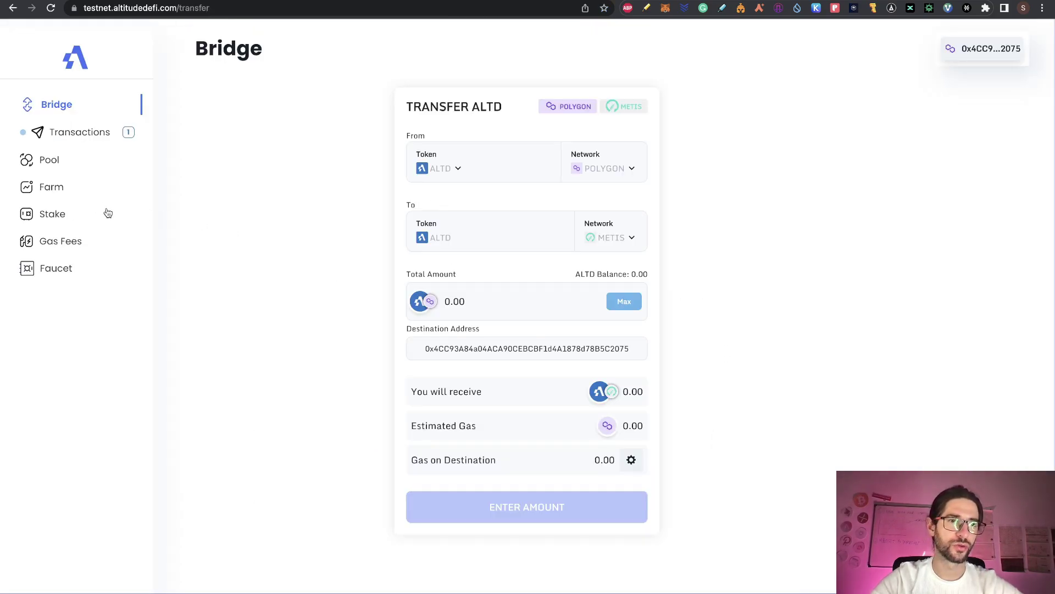
- Deposit 150 ABT into the ABT Avalanche–BNB pool and confirm it in the wallet
click(49, 165)
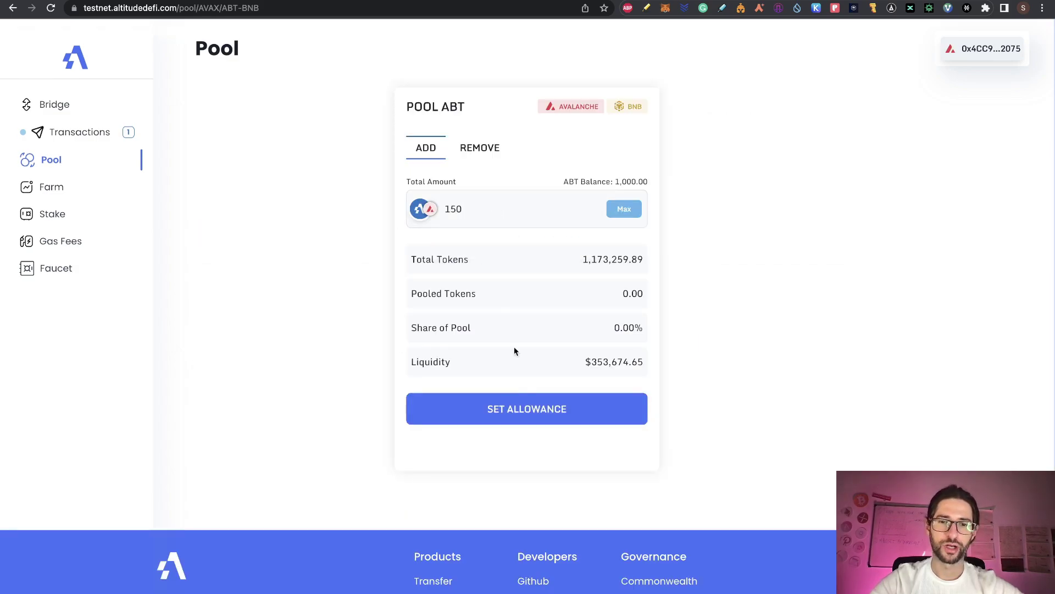
click(532, 407)
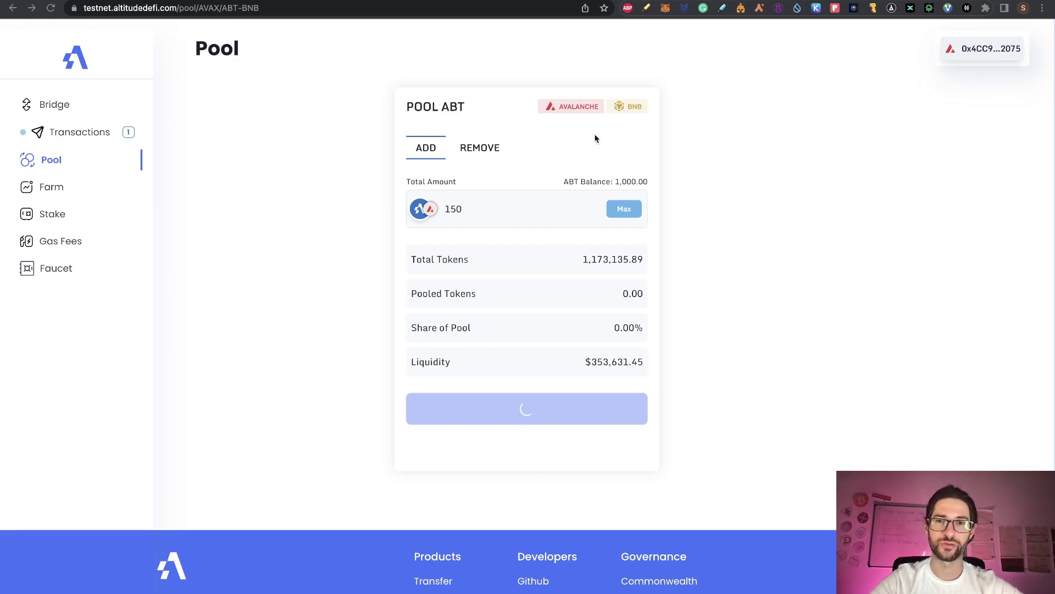
click(555, 412)
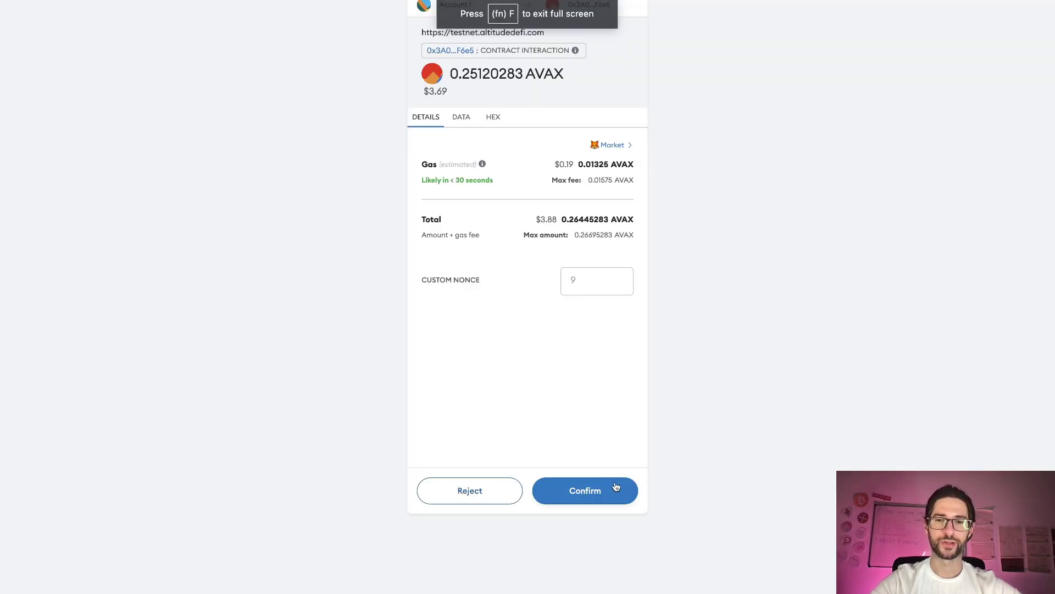
click(614, 485)
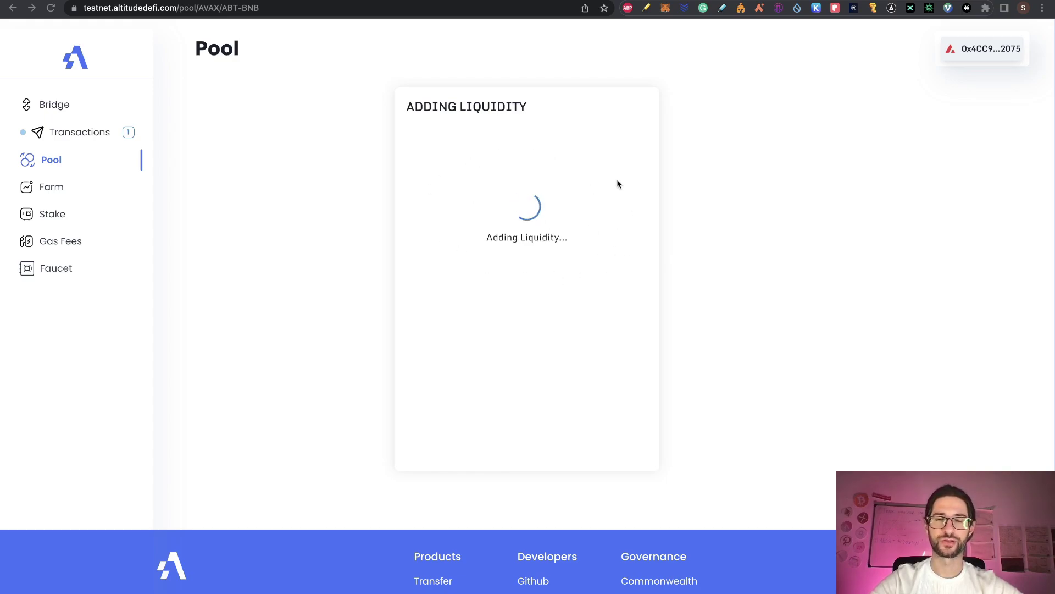
click(491, 153)
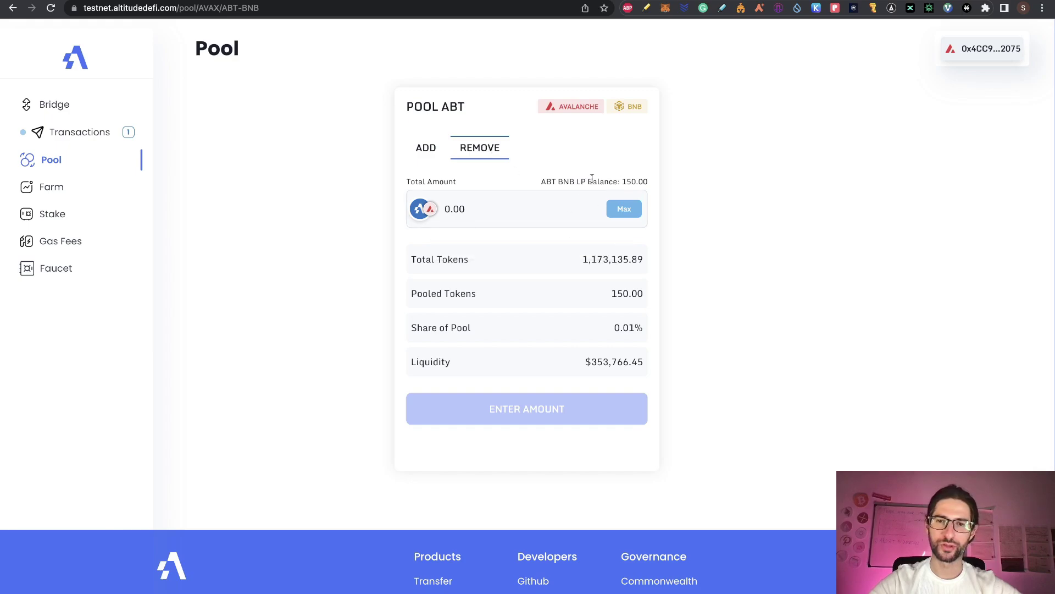
- Withdraw 20 LP tokens from the ABT pool's 150.00 LP balance
drag(577, 181, 648, 187)
click(556, 208)
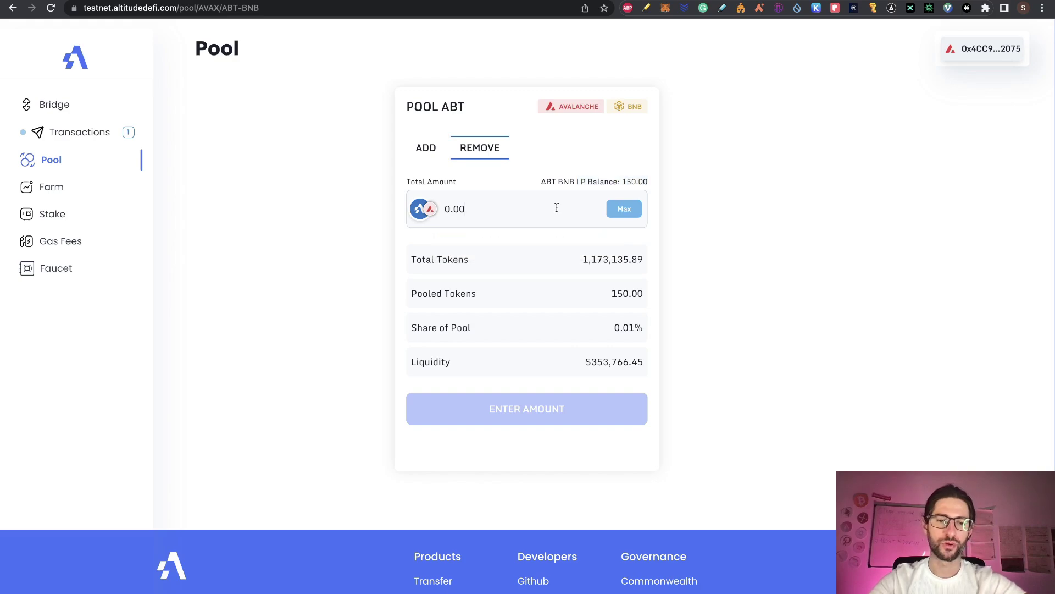
text(0)
key(BackSpace)
text(20)
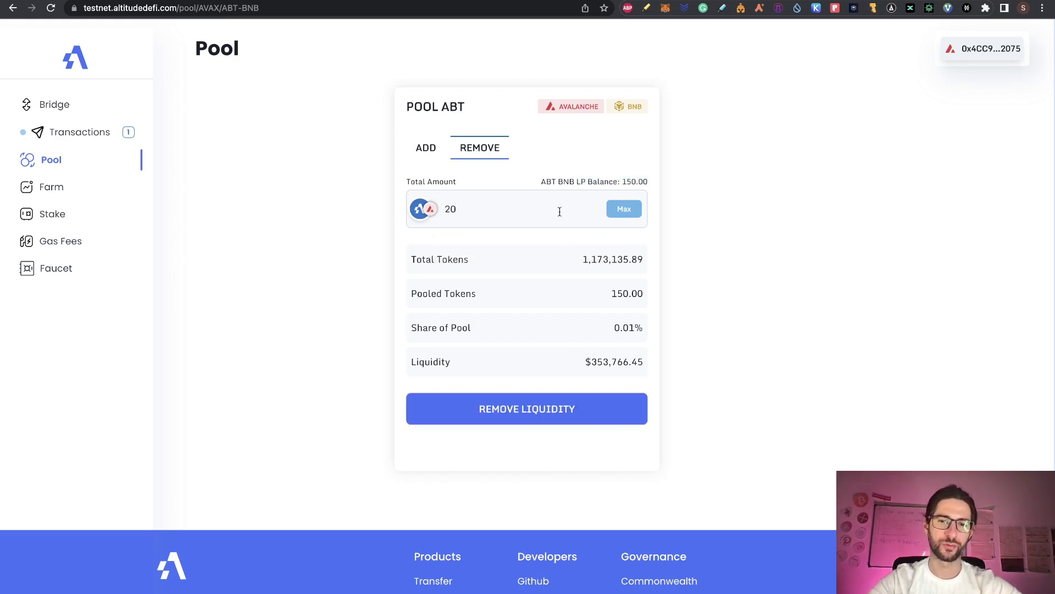
click(575, 410)
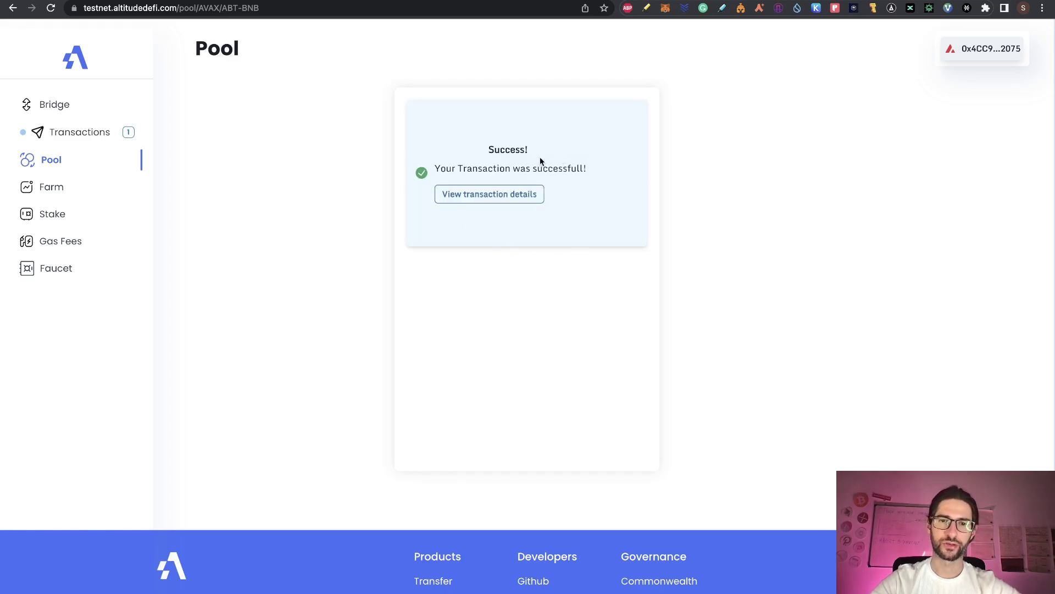
key(ctrl+Tab)
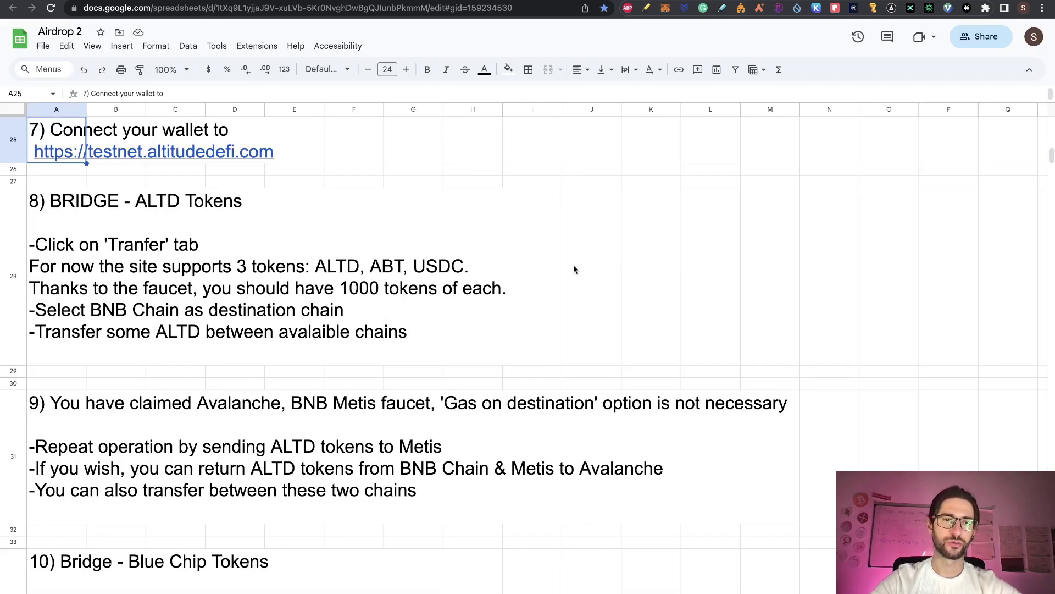
scroll(558, 282, down, 5)
scroll(558, 282, down, 1)
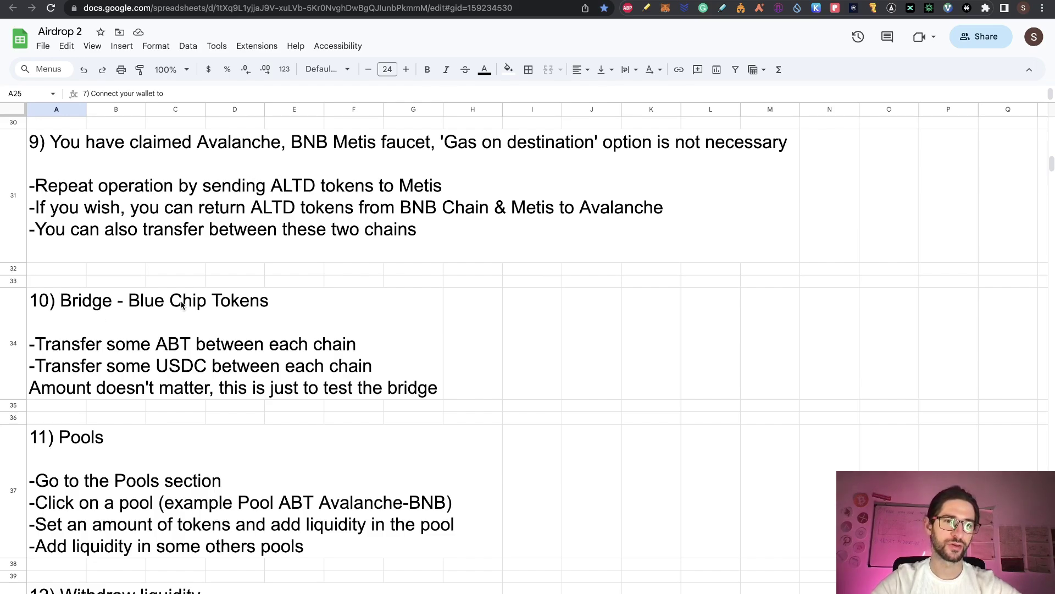
scroll(178, 340, down, 5)
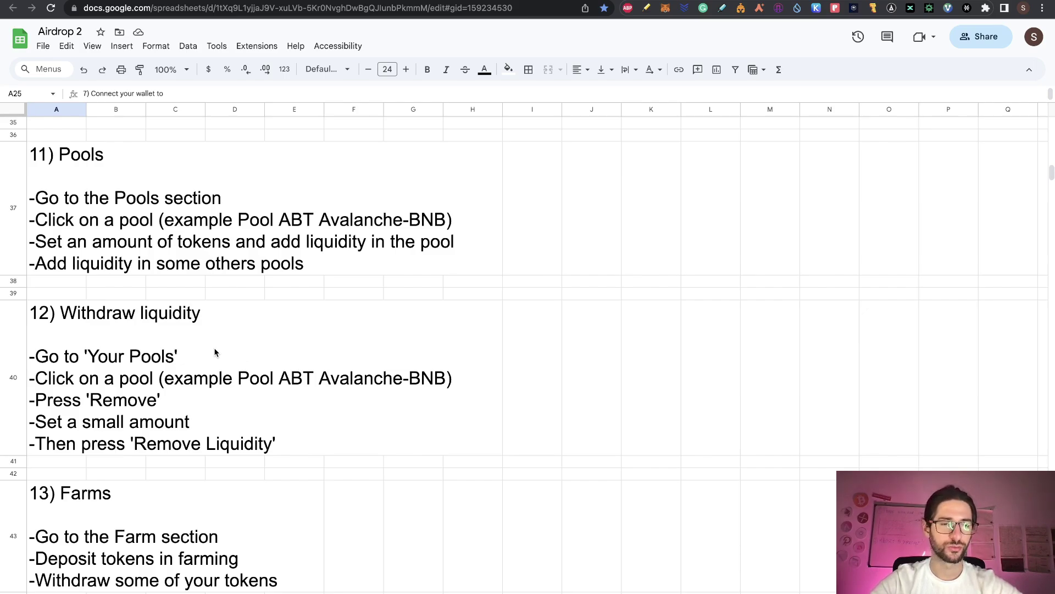
scroll(214, 352, down, 8)
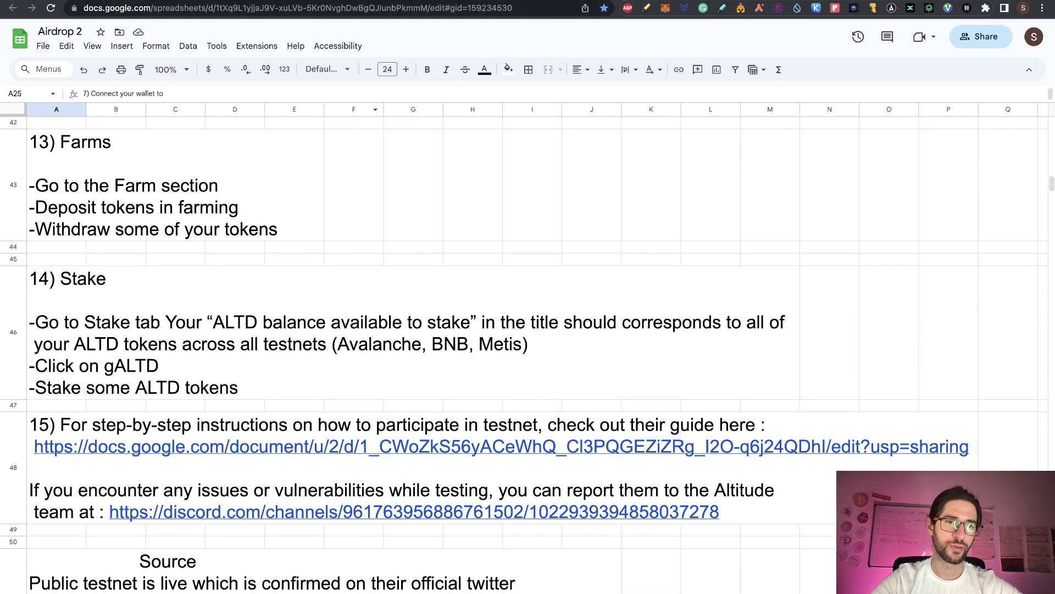
- Go to the Altitude testnet site and open the ALTD-UNI V2 farm
click(101, 7)
text(testnet)
key(Return)
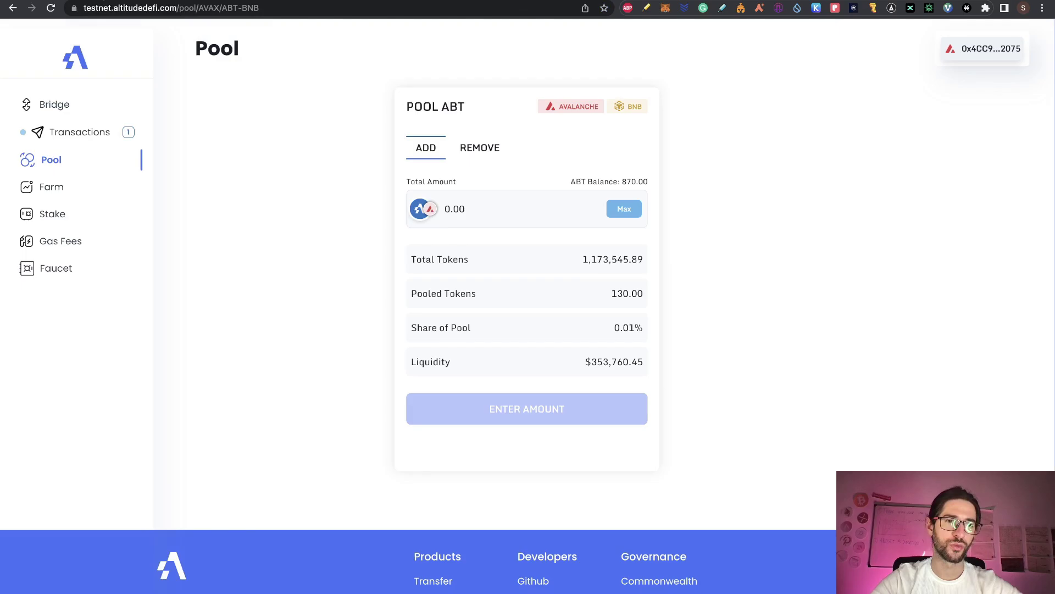
click(55, 187)
click(266, 289)
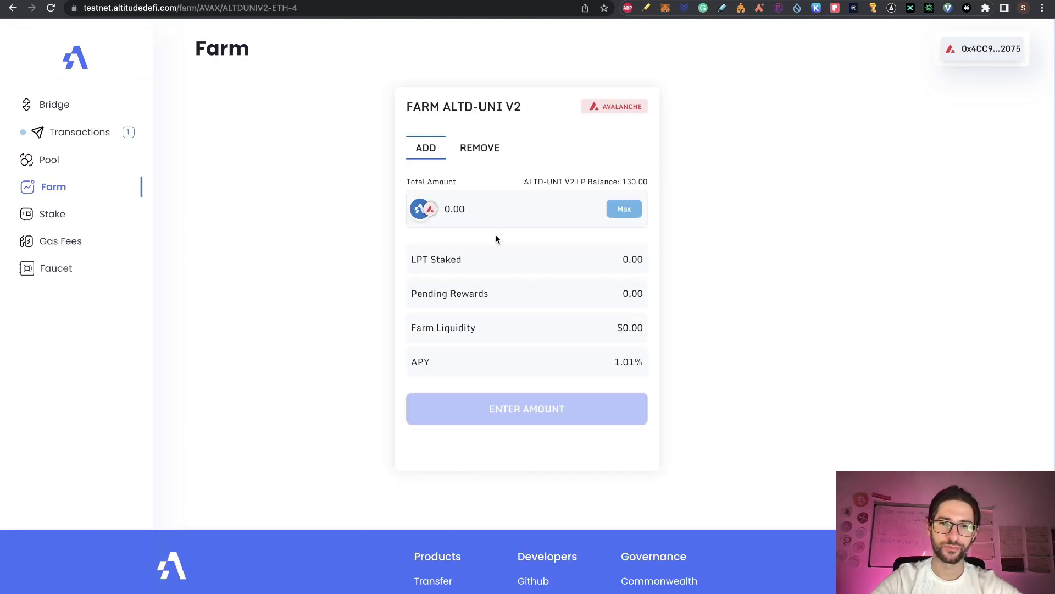
- Approve and farm 130 LP tokens, then return to the Airdrop 2 spreadsheet
click(542, 208)
text(130.0)
click(506, 411)
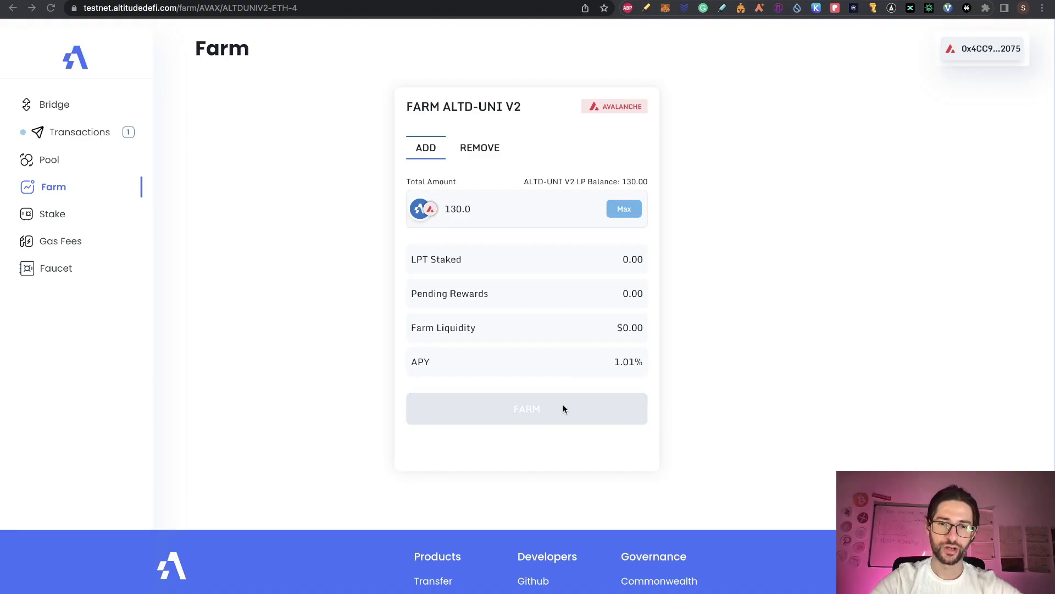
click(562, 403)
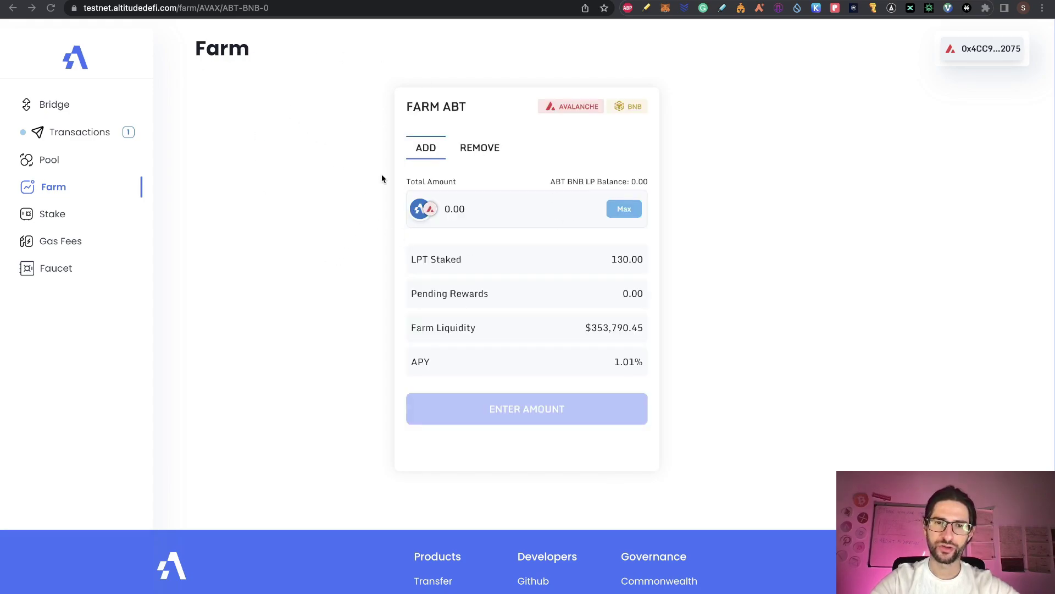
click(479, 150)
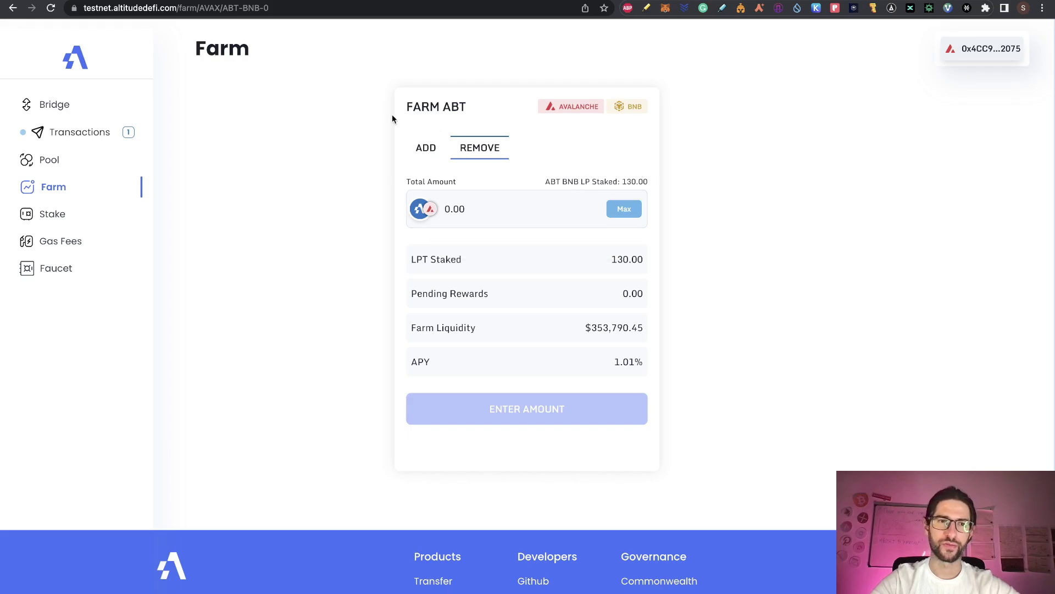
key(ctrl+Tab)
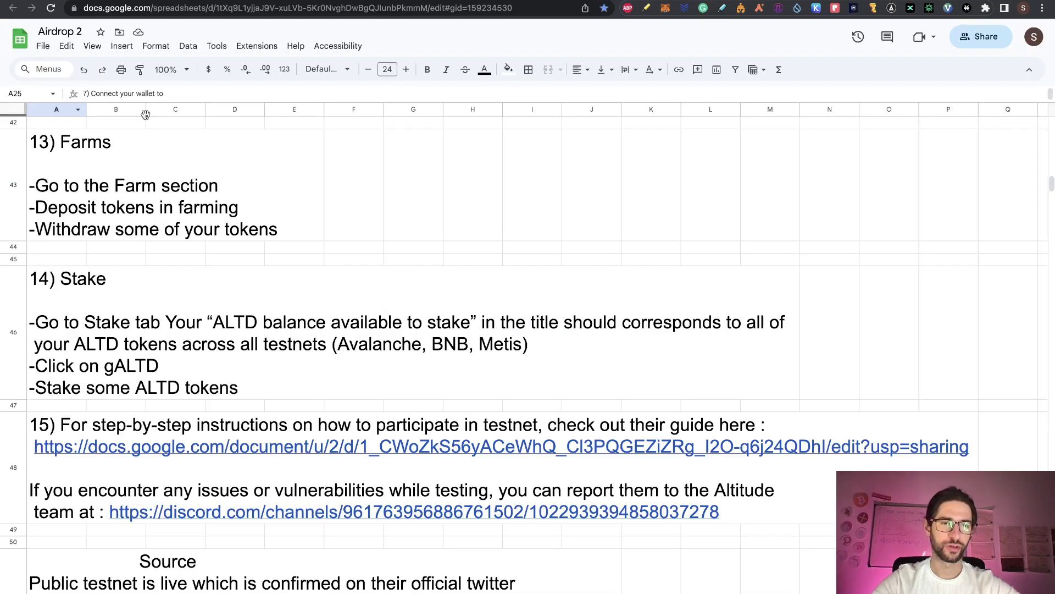
- Check the 13) Farms instructions in the sheet, then go to Altitude's Stake section
click(59, 231)
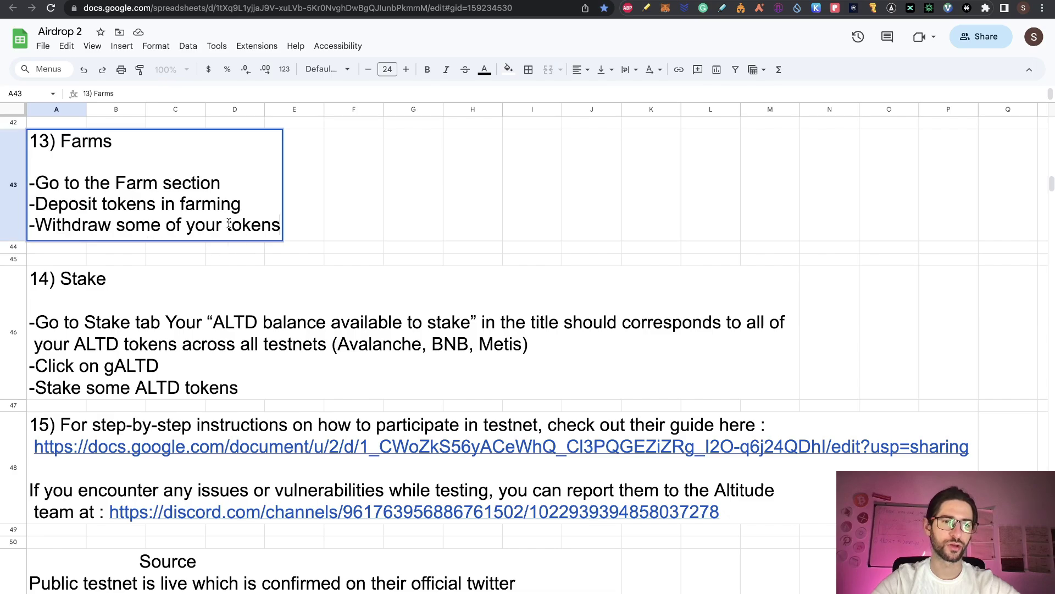
click(365, 222)
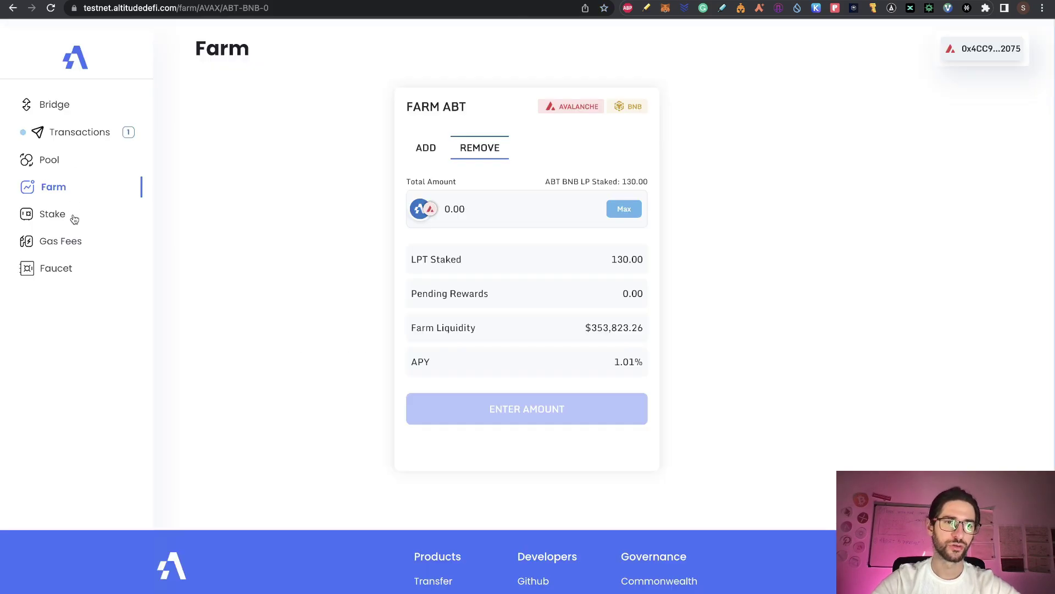
click(70, 208)
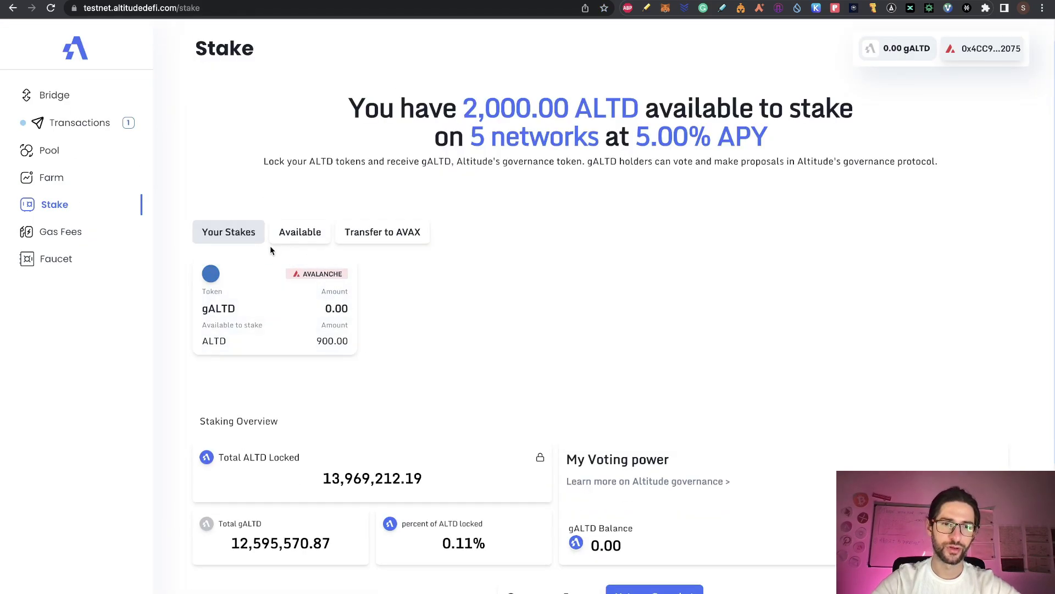
- Open the ALTD staking form and set the stake amount to 300 ALTD
click(302, 231)
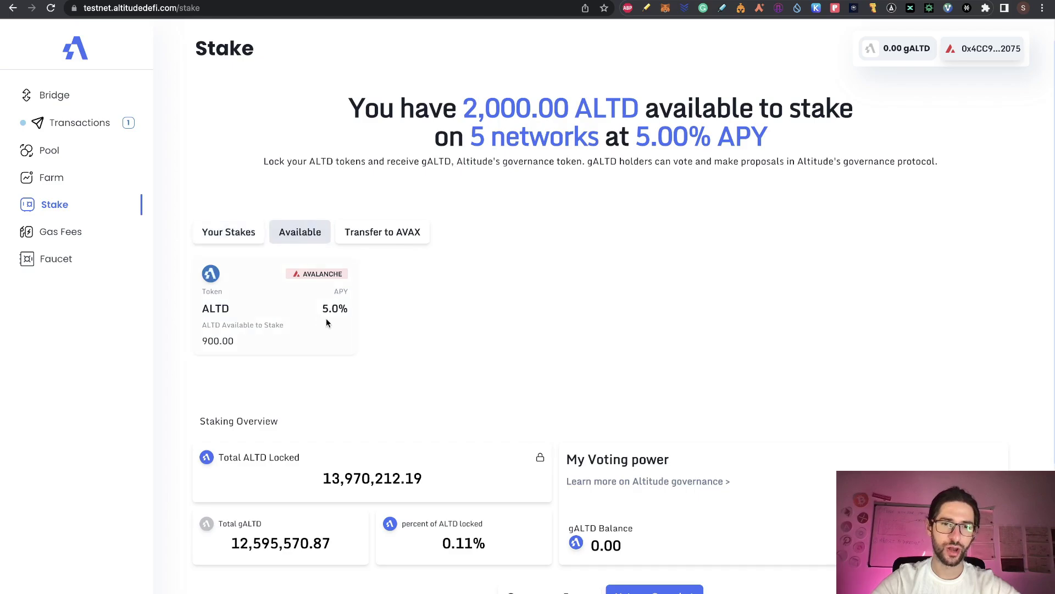
click(378, 233)
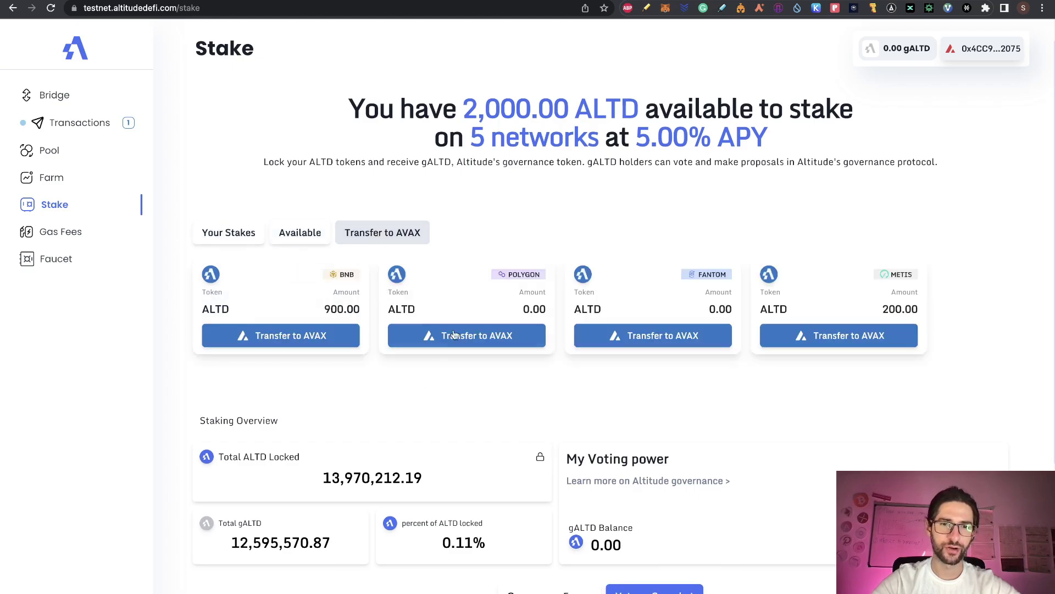
click(300, 232)
click(275, 296)
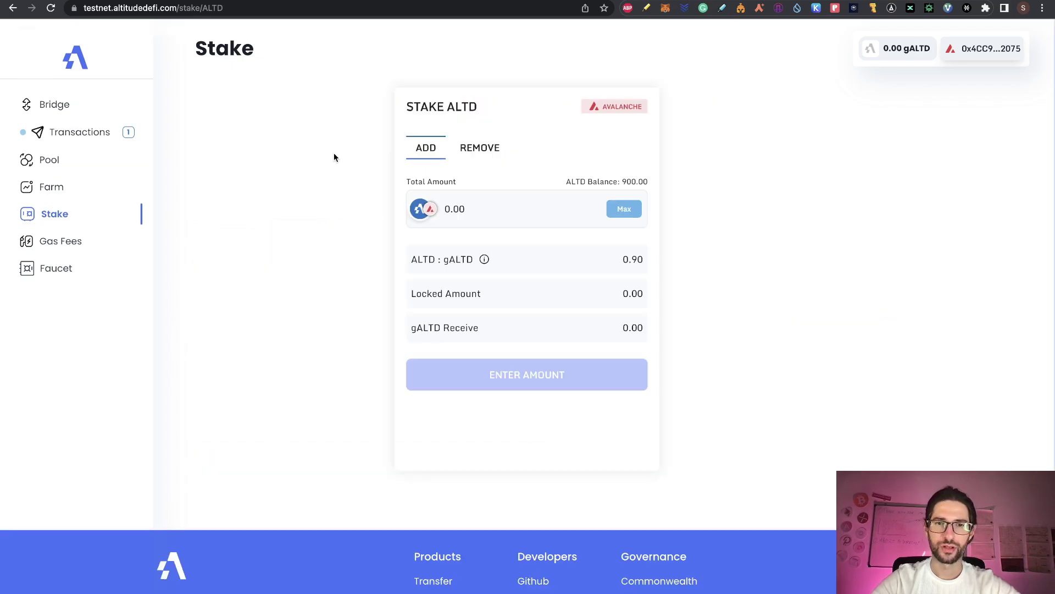
click(624, 208)
drag(451, 207, 446, 207)
text(300.0)
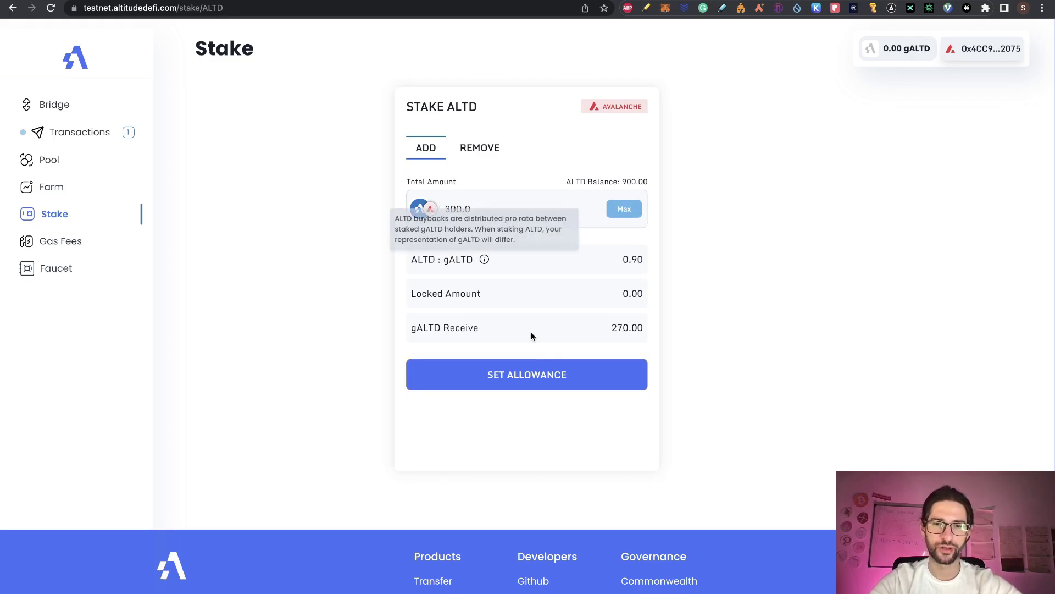
- Approve the ALTD spending cap and stake the 300 ALTD, confirming in the wallet
click(549, 374)
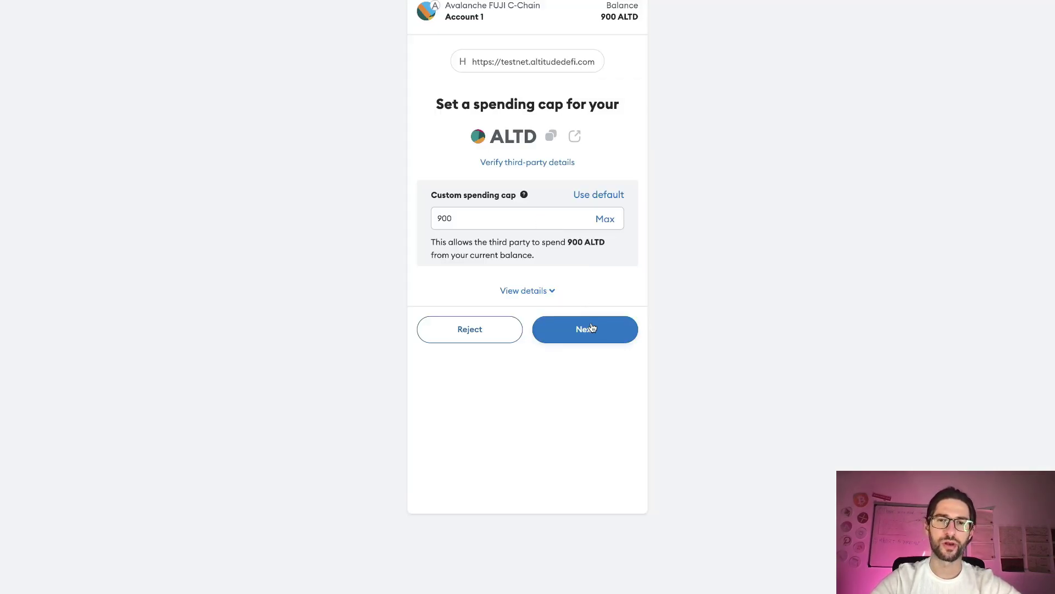
click(591, 328)
click(592, 367)
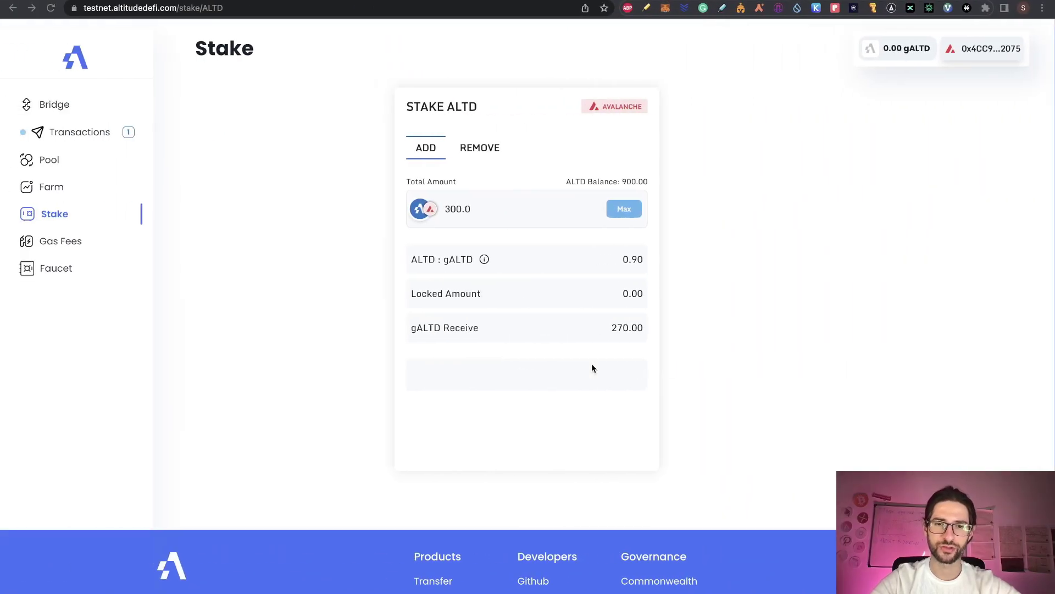
click(541, 369)
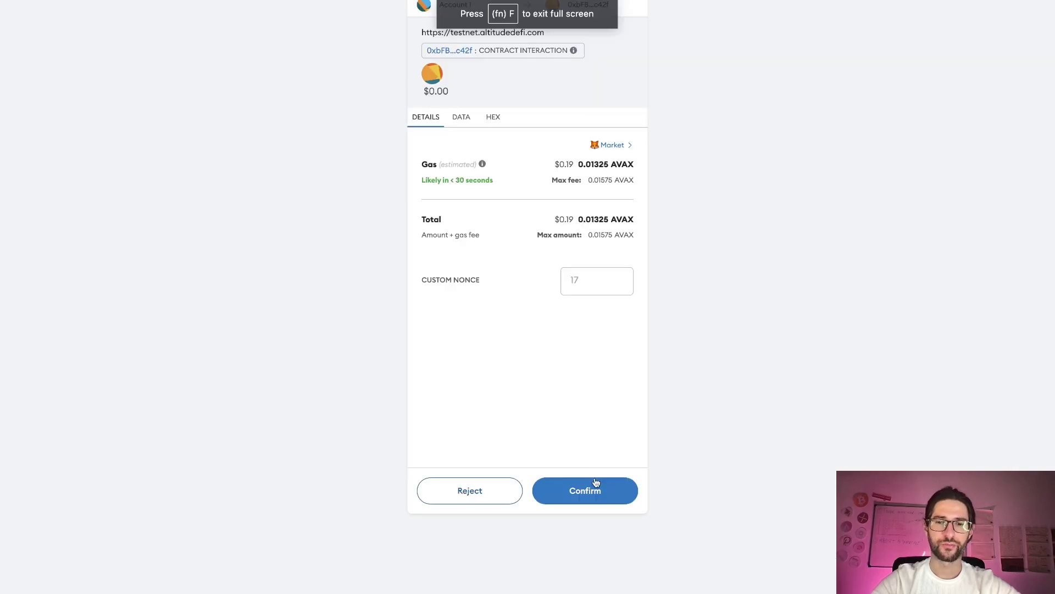
click(596, 484)
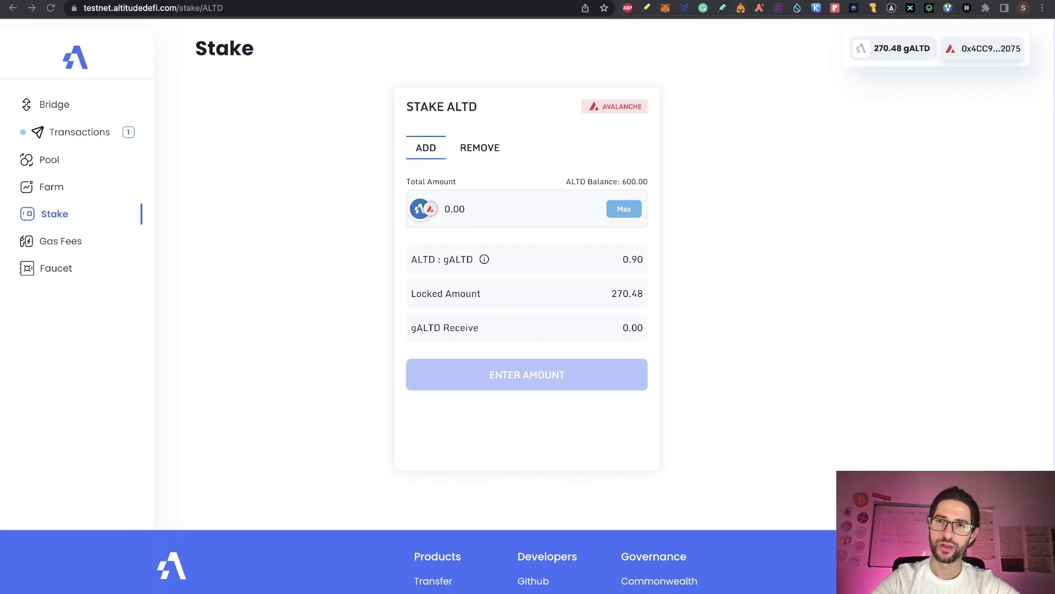
- Read the Altitude Testing Guide down through the Farms and Stake sections to its closing 'Thank you!' page
key(ctrl+Tab)
scroll(618, 334, down, 10)
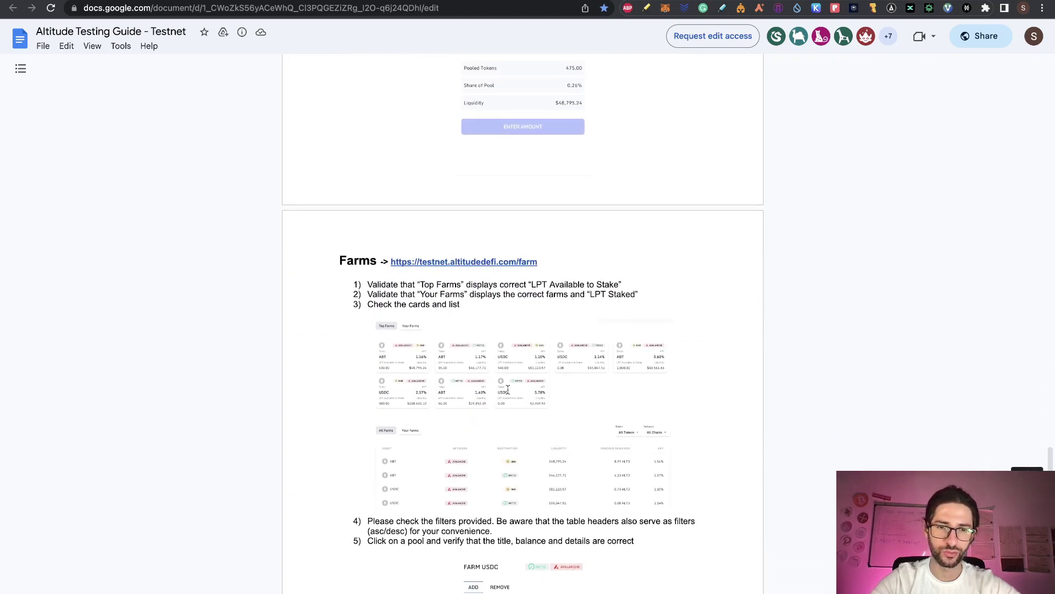
scroll(508, 388, down, 15)
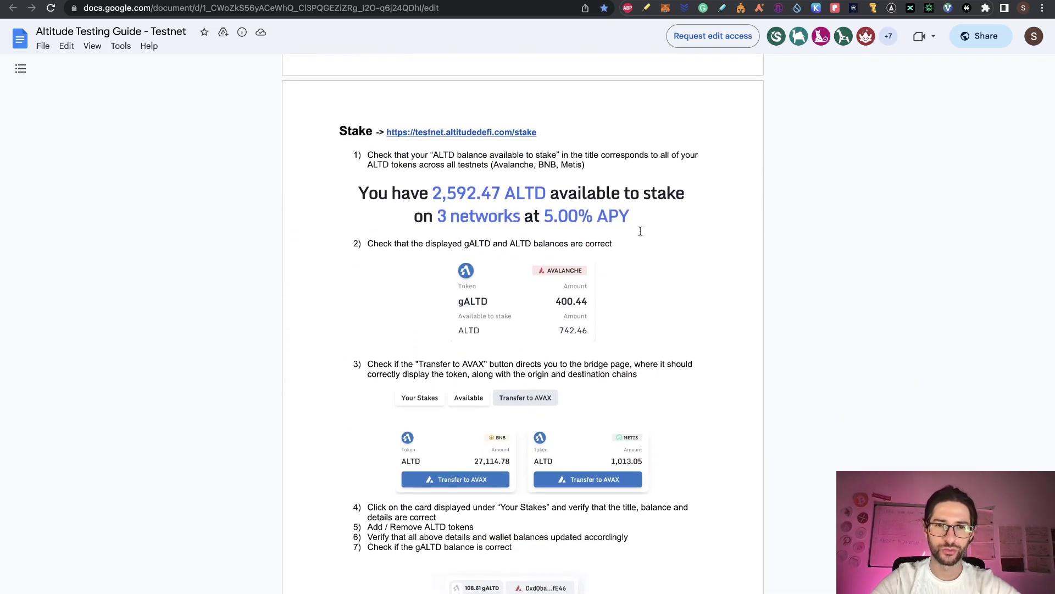
scroll(597, 295, down, 9)
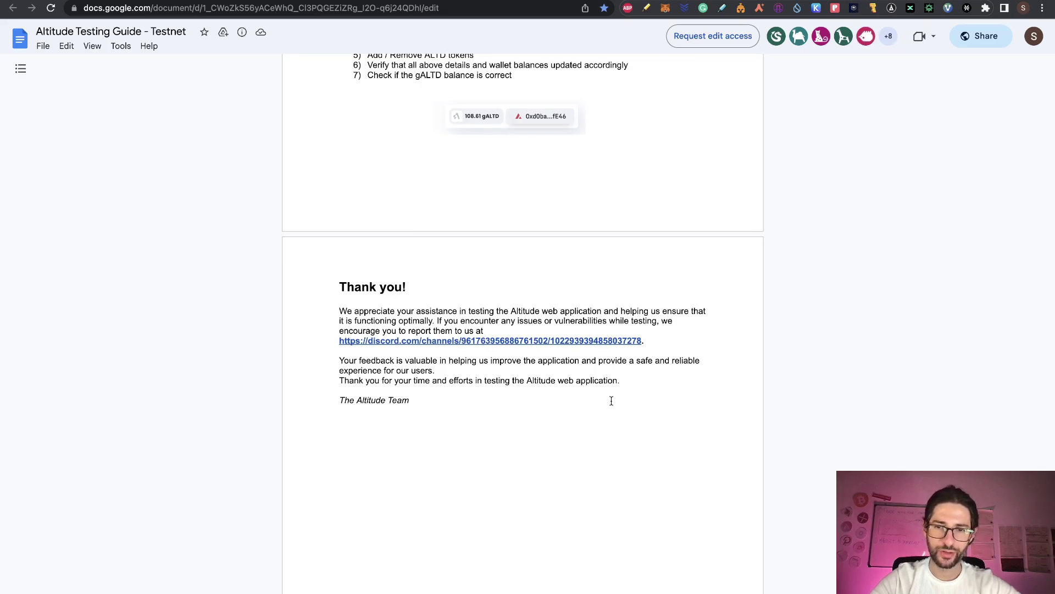
scroll(611, 400, down, 1)
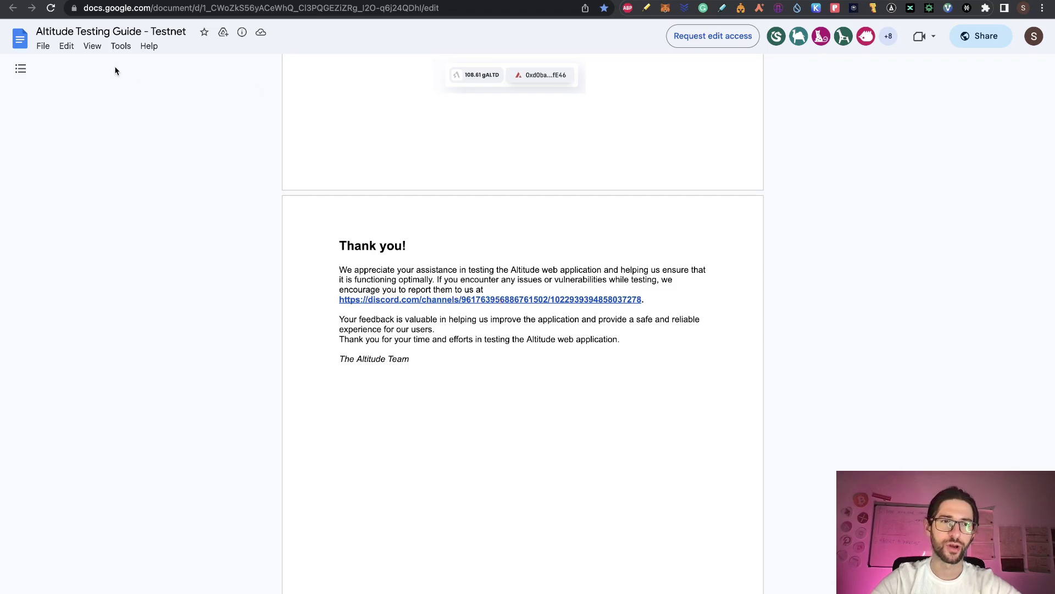
- Revisit the Airdrop 2 spreadsheet, then move on to the Crypto Currency State Subscriptions page's Discord offers
key(ctrl+shift+Tab)
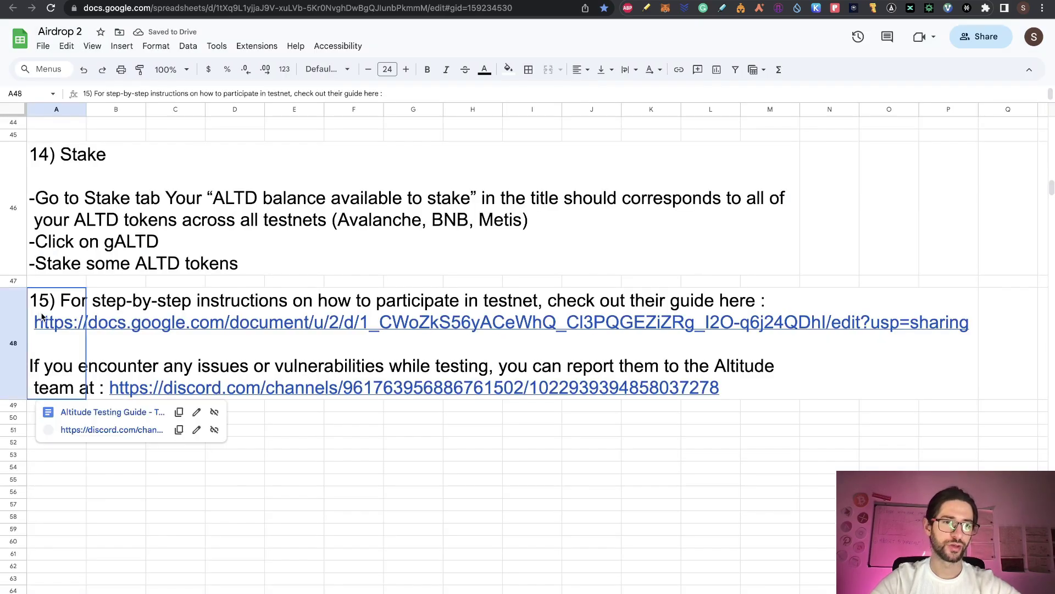
click(405, 467)
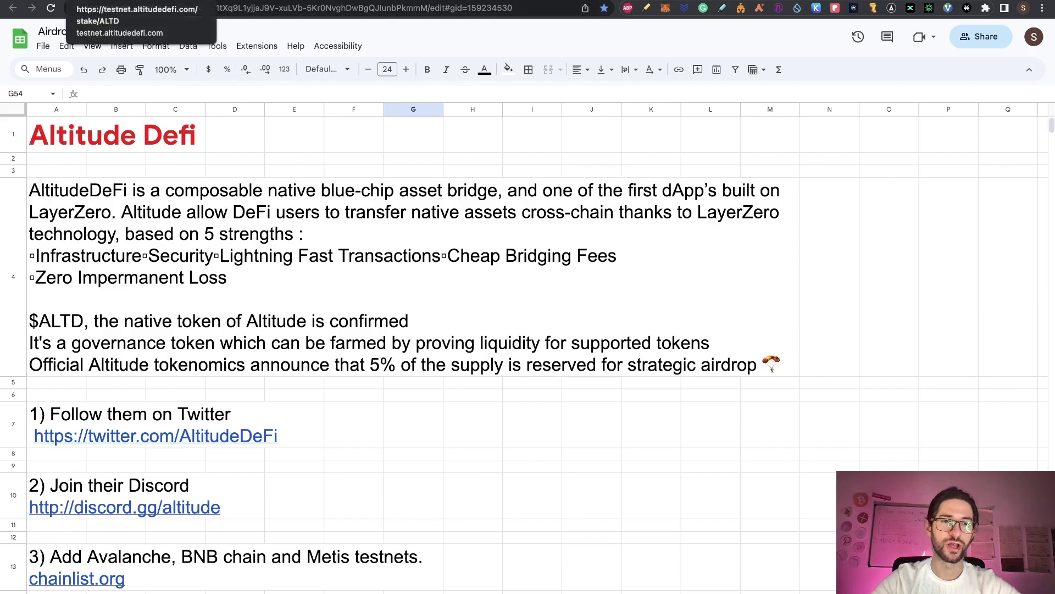
click(140, 3)
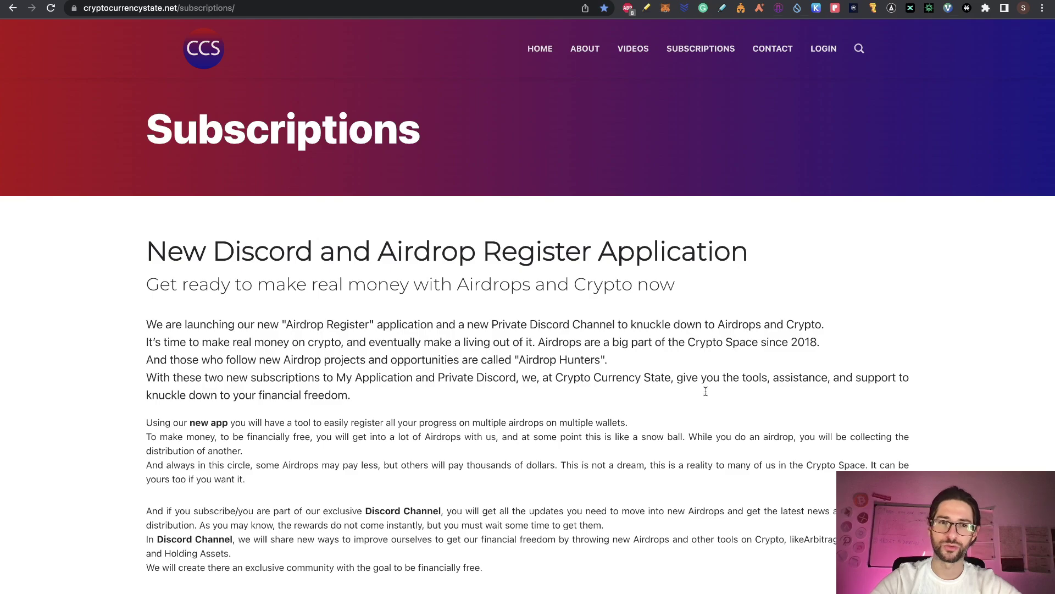
scroll(706, 390, down, 5)
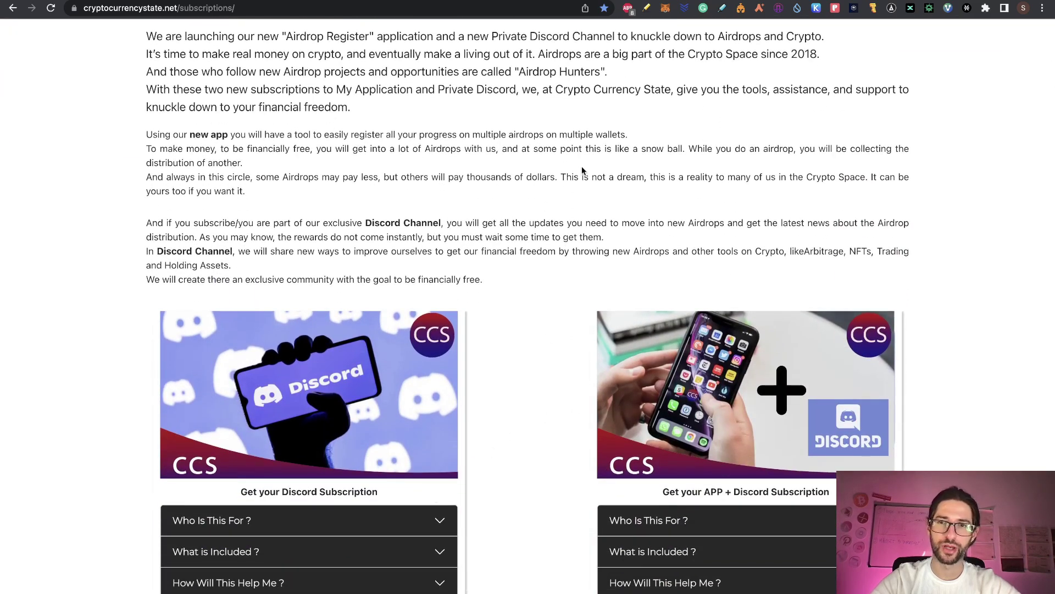